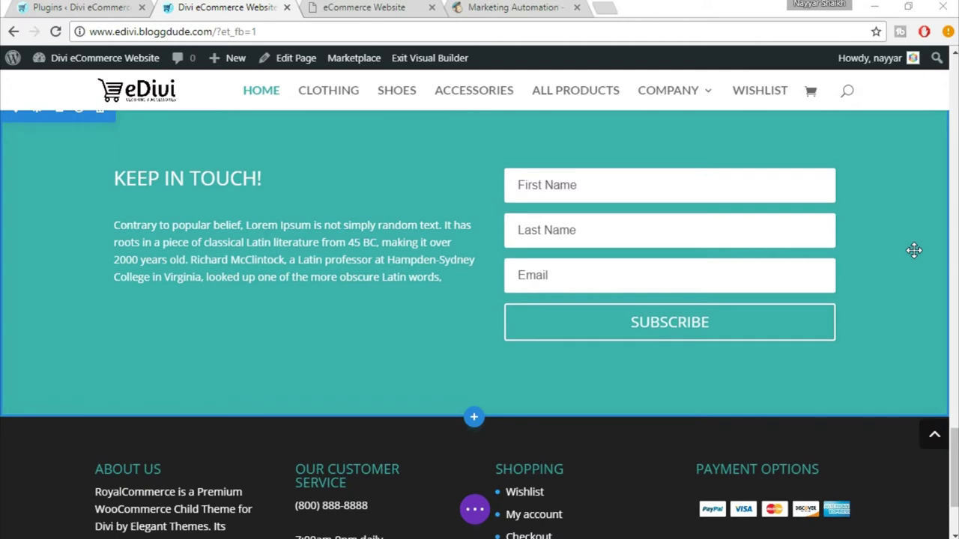
Step: Switch from the eDivi reference page to the eCommerce Website home page in Divi Builder
left_click(379, 8)
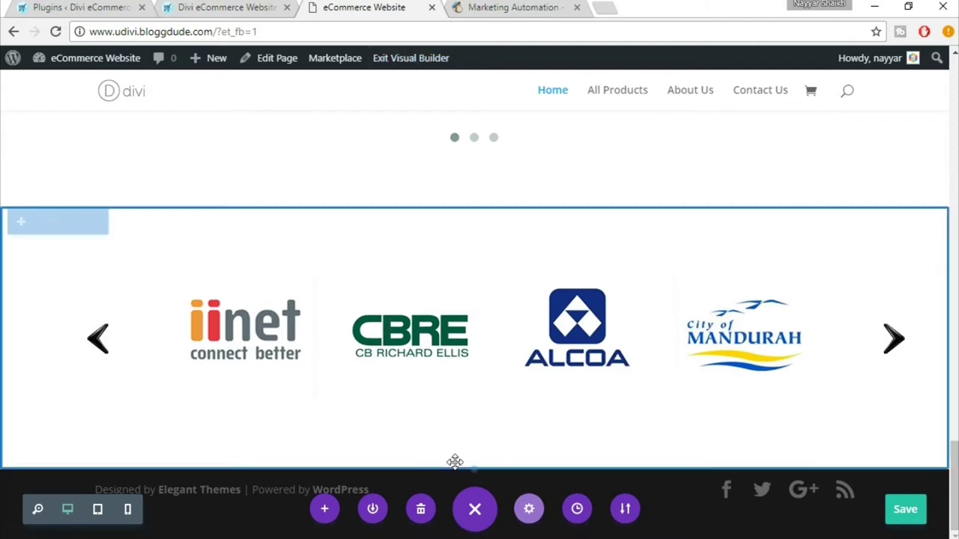
mouse_move(473, 472)
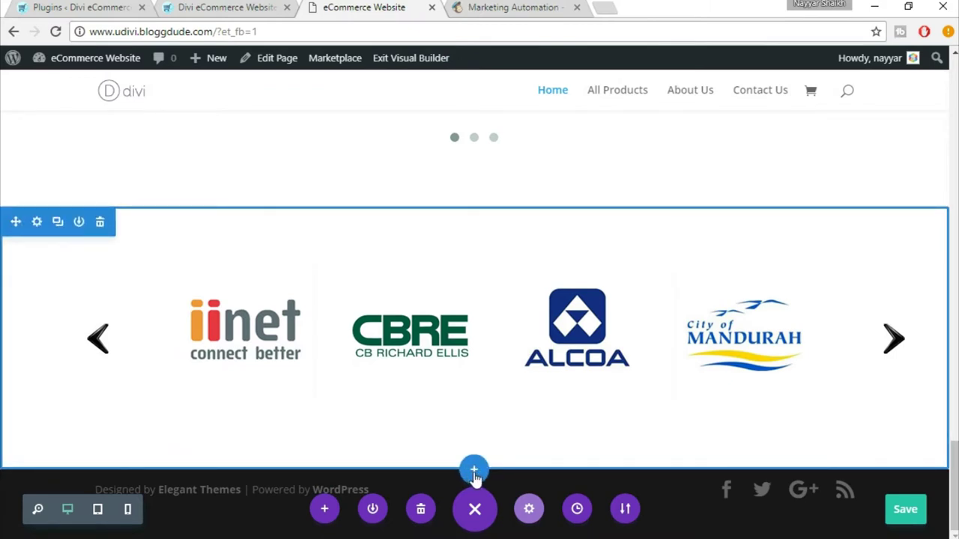
Step: Below the logo carousel, add a Regular section with a one-column row holding an Email Optin module
left_click(473, 472)
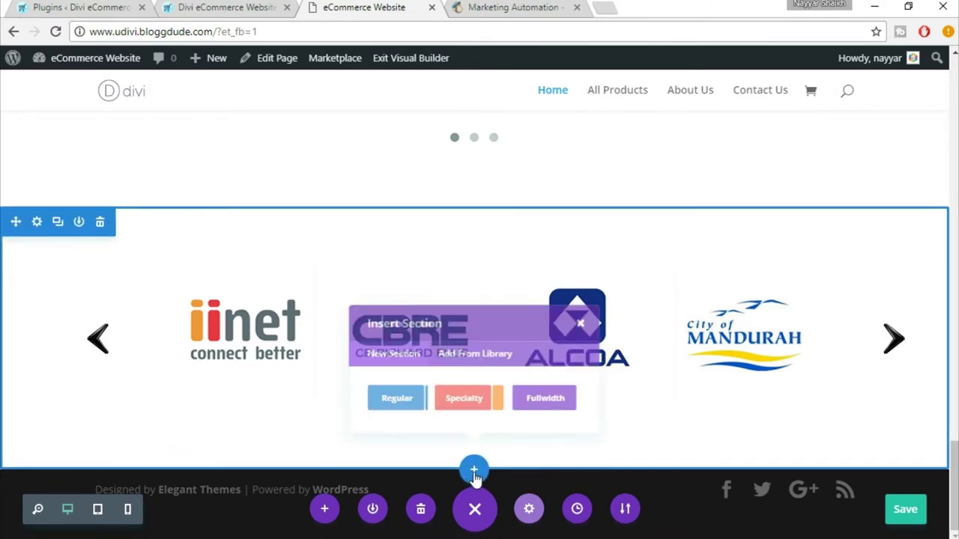
left_click(361, 424)
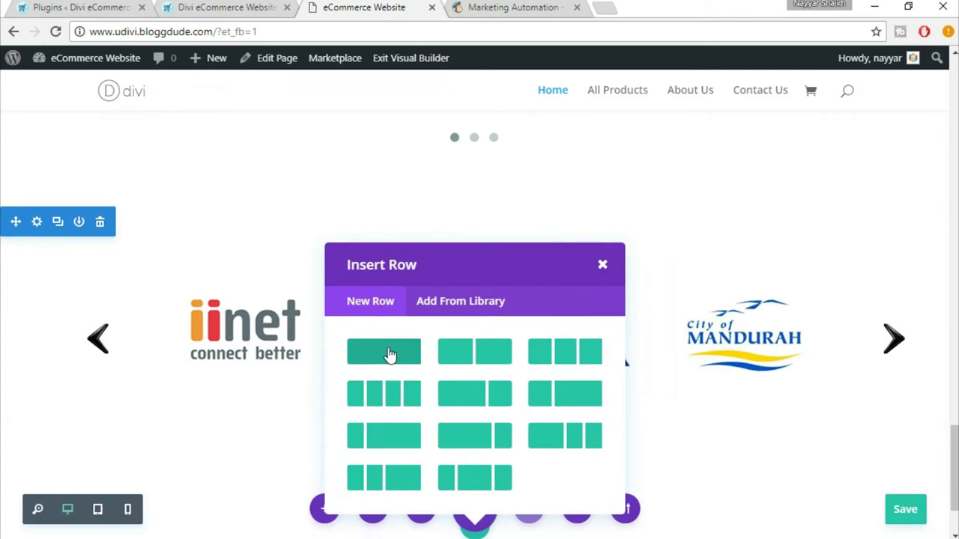
left_click(390, 355)
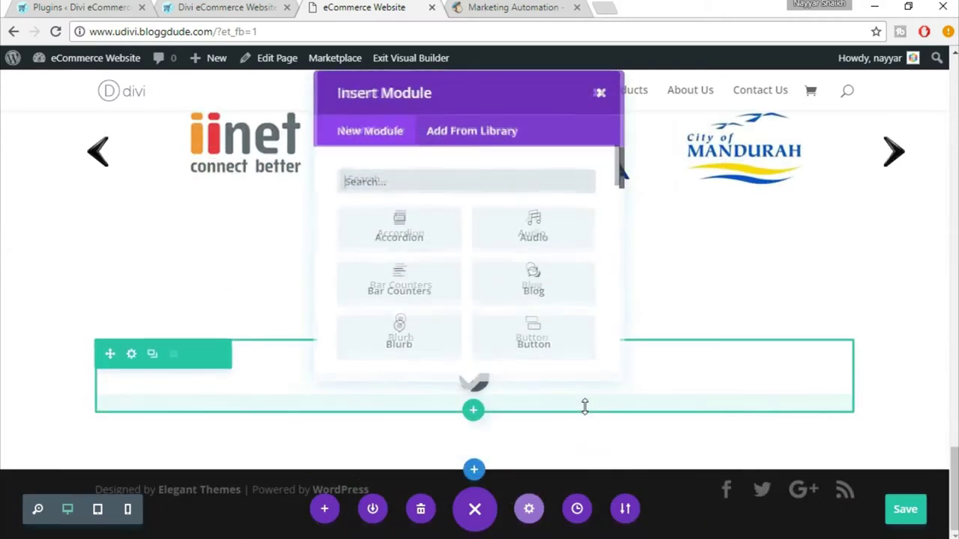
type("email")
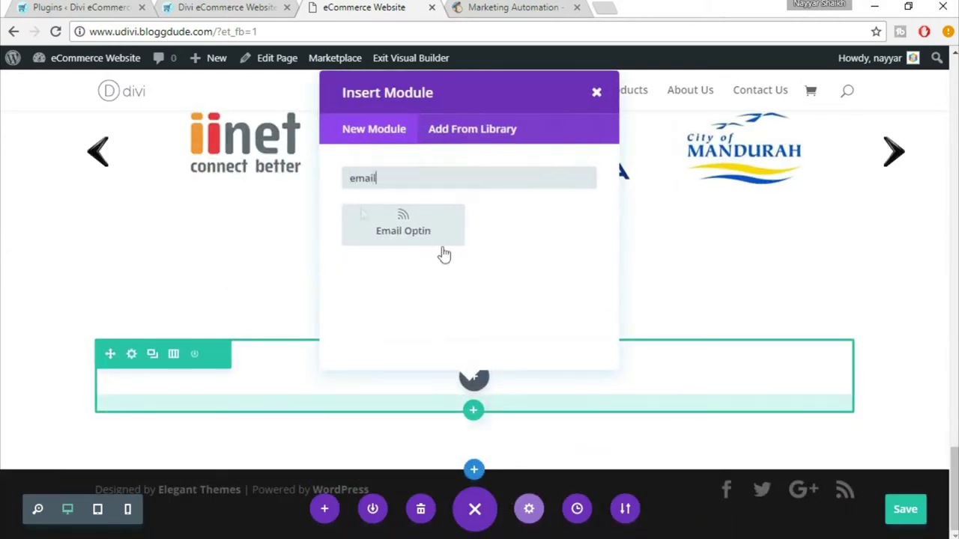
left_click(402, 232)
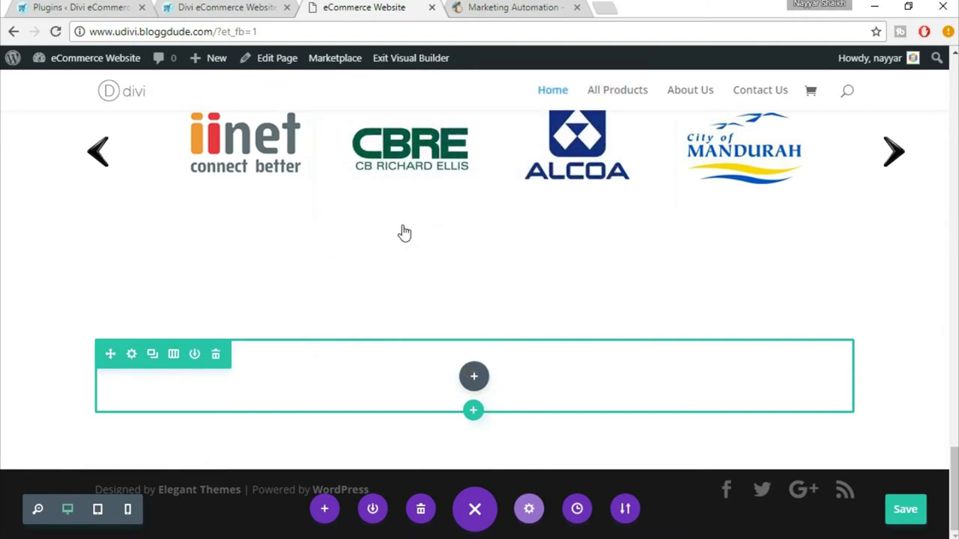
scroll(708, 397, "down", 3)
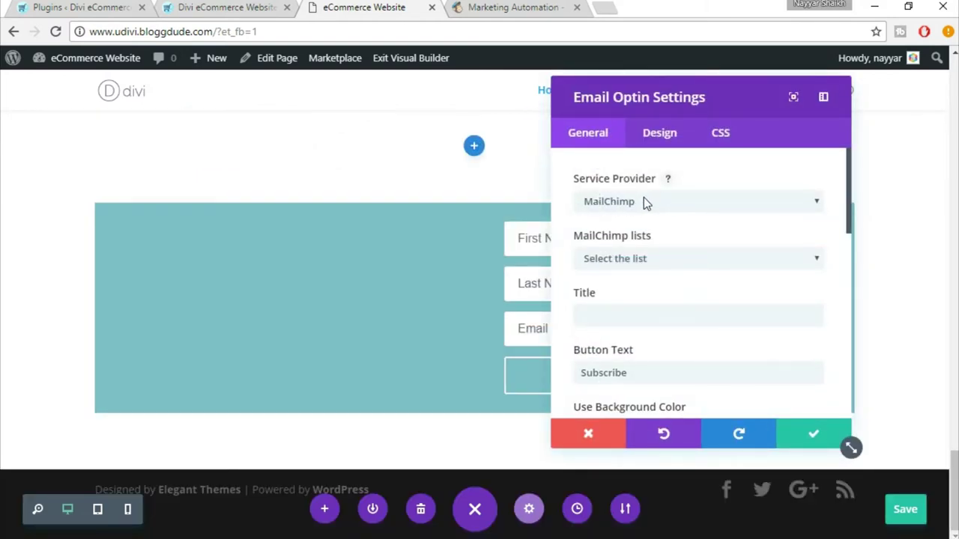
Step: Keep MailChimp as the optin's service provider and review its available lists
left_click(665, 205)
left_click(635, 218)
left_click(683, 259)
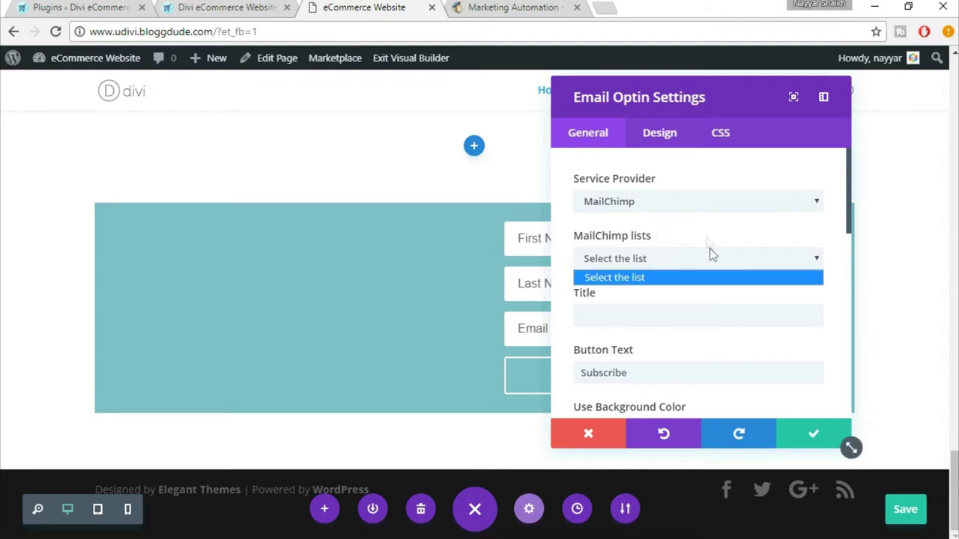
left_click(707, 233)
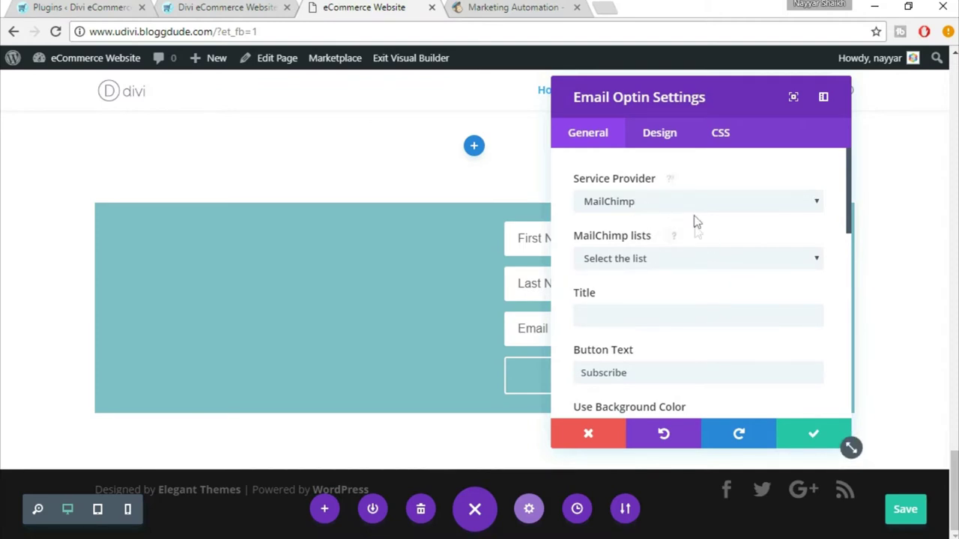
Step: Title the optin form 'KEEP IN TOUCH!', checking the eDivi reference section along the way
left_click(654, 322)
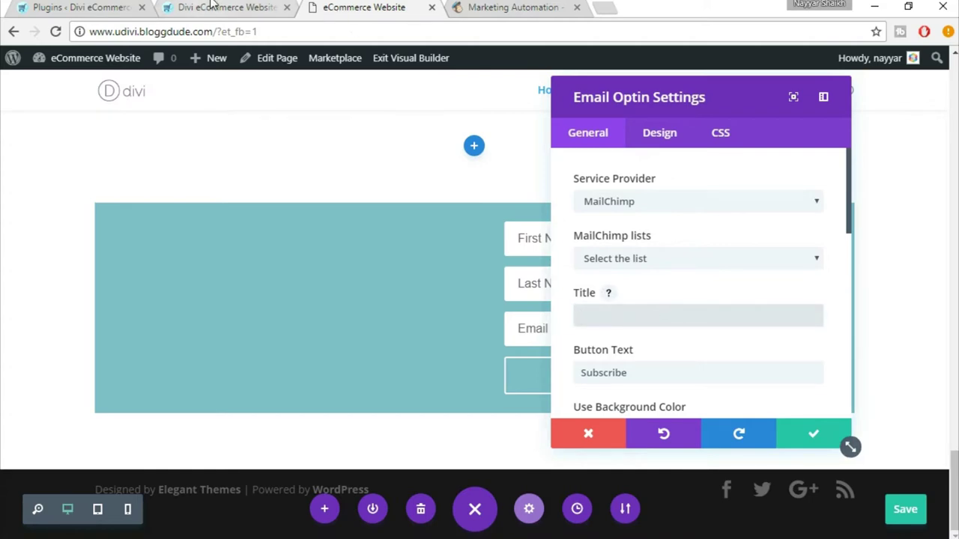
left_click(214, 6)
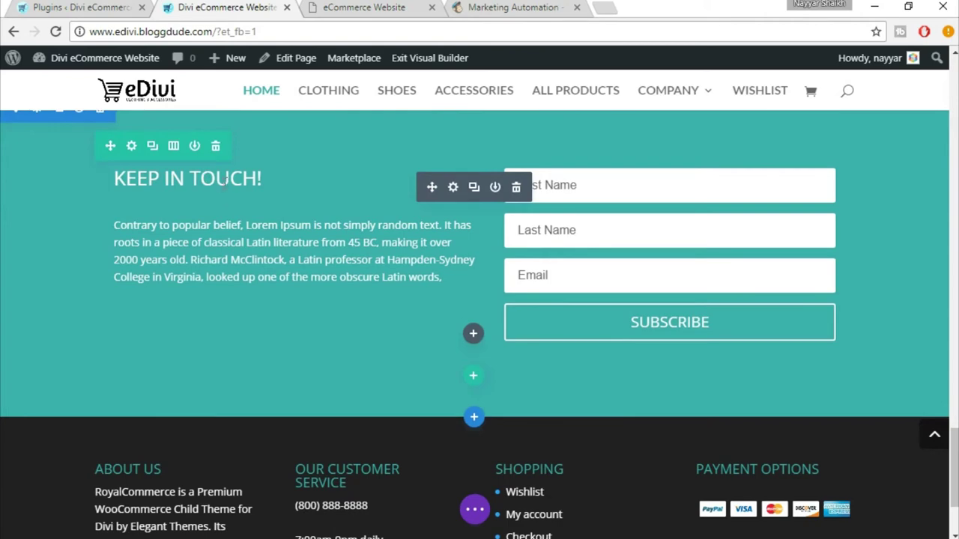
left_click(381, 6)
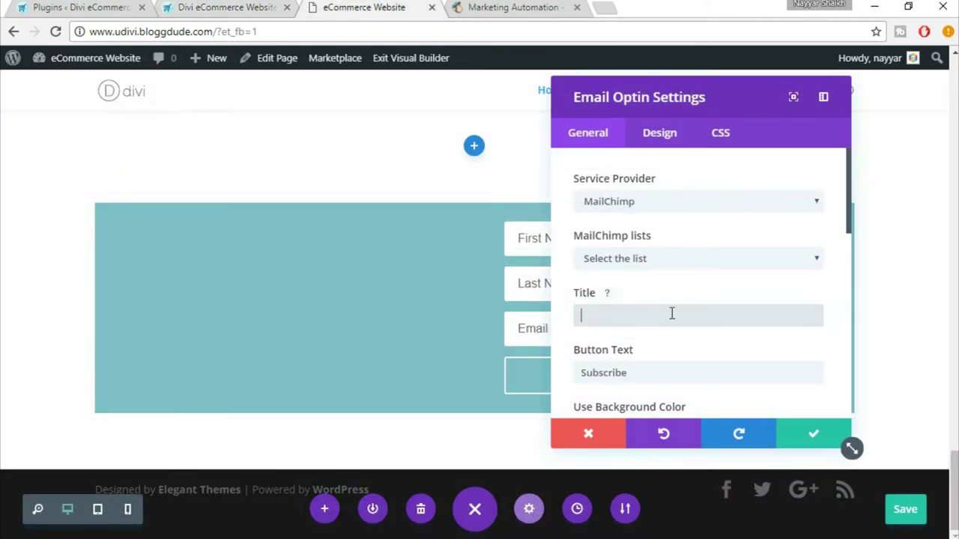
type("KEEP")
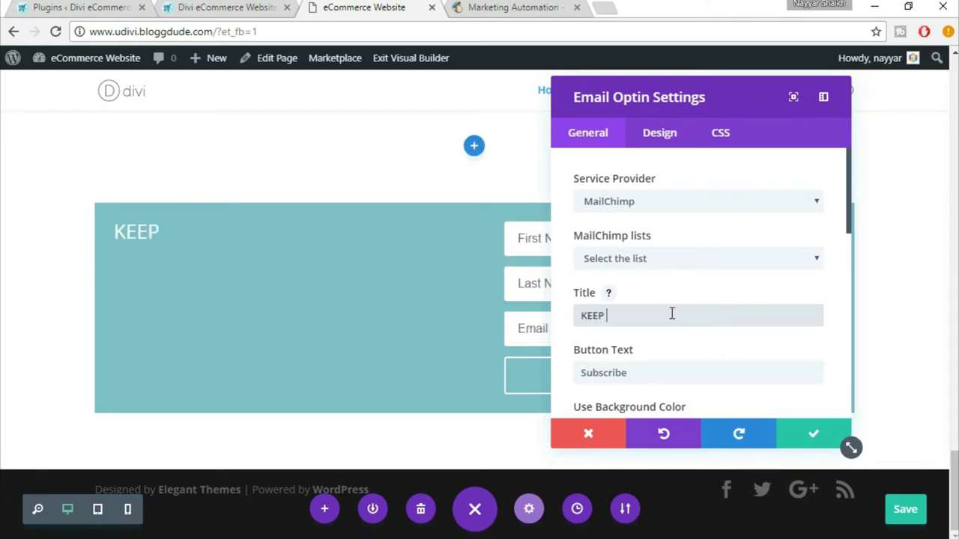
type(" IN TOU")
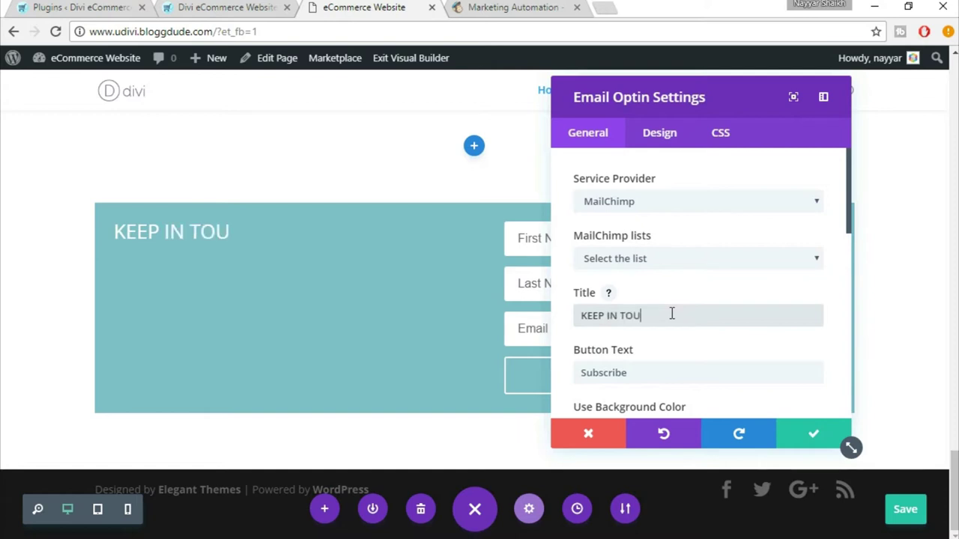
type("CH!")
left_click(225, 7)
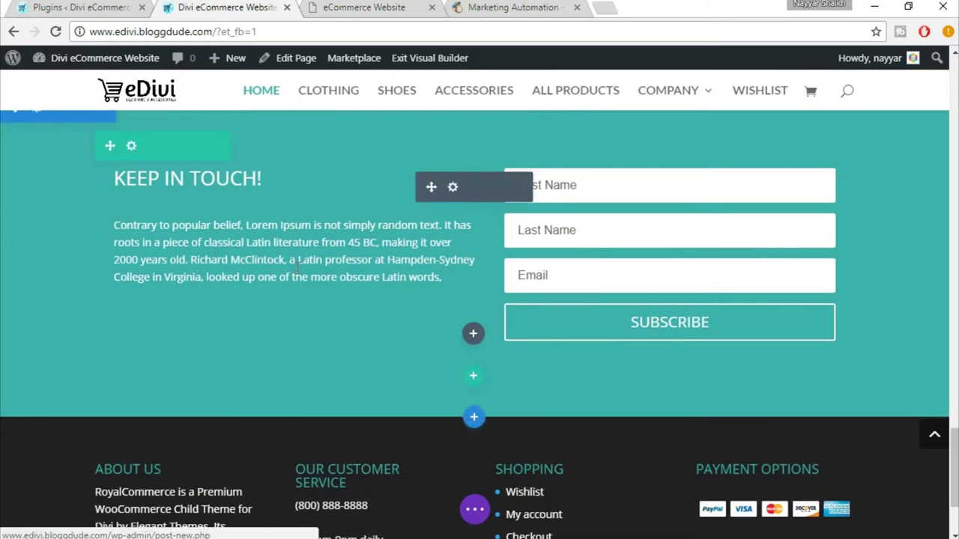
Step: Copy the eDivi Lorem Ipsum paragraph and paste it into the optin's Content text
scroll(298, 259, "up", 1)
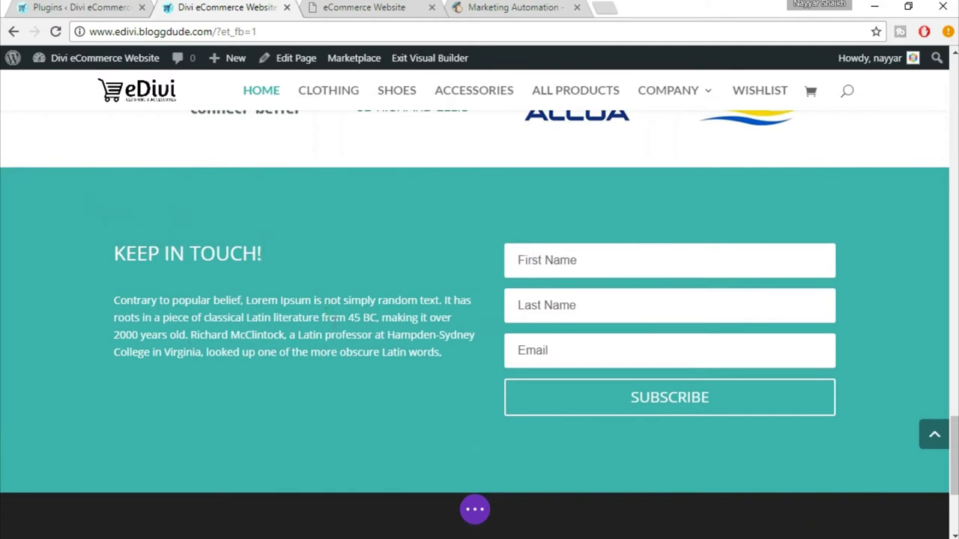
triple_click(333, 318)
key("ctrl+c")
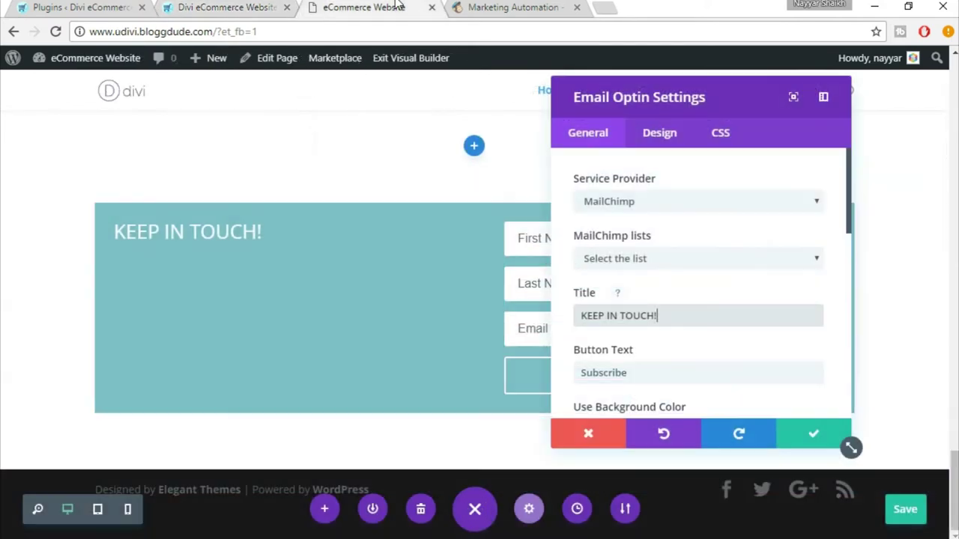
left_click(399, 7)
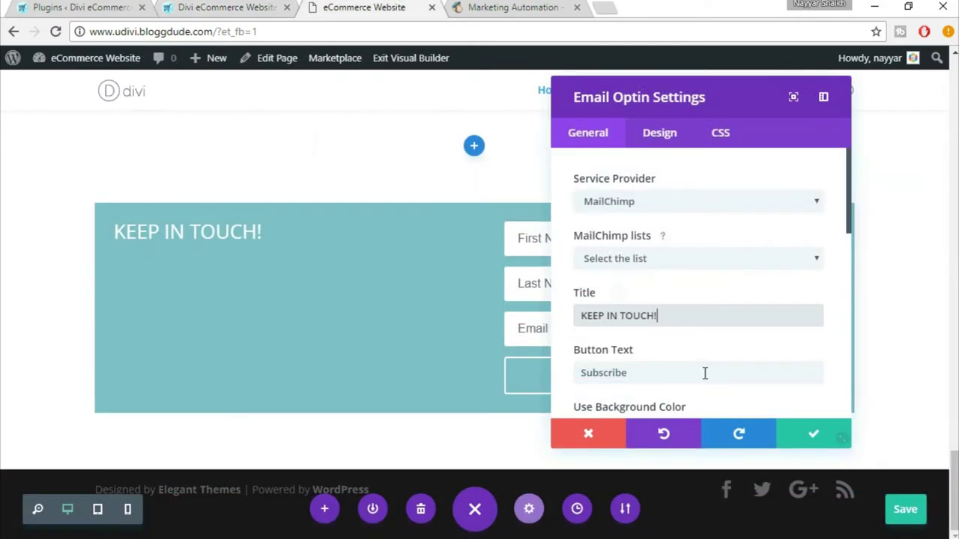
scroll(705, 373, "down", 4)
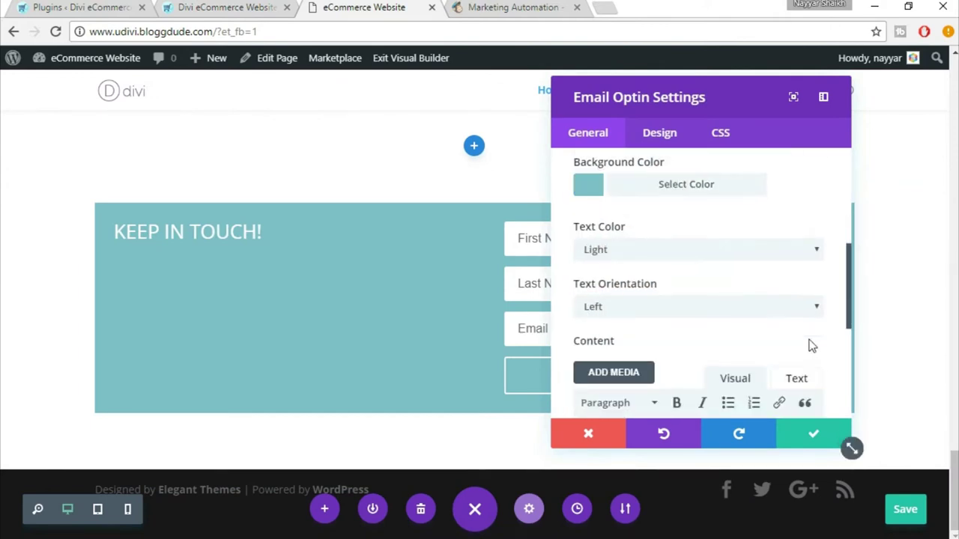
scroll(802, 315, "down", 2)
left_click(795, 231)
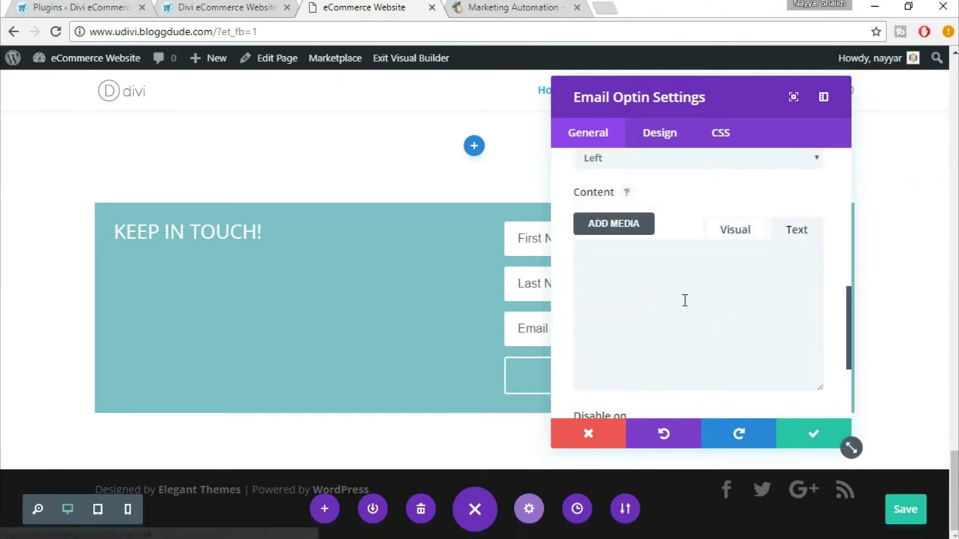
left_click(684, 300)
key("ctrl+v")
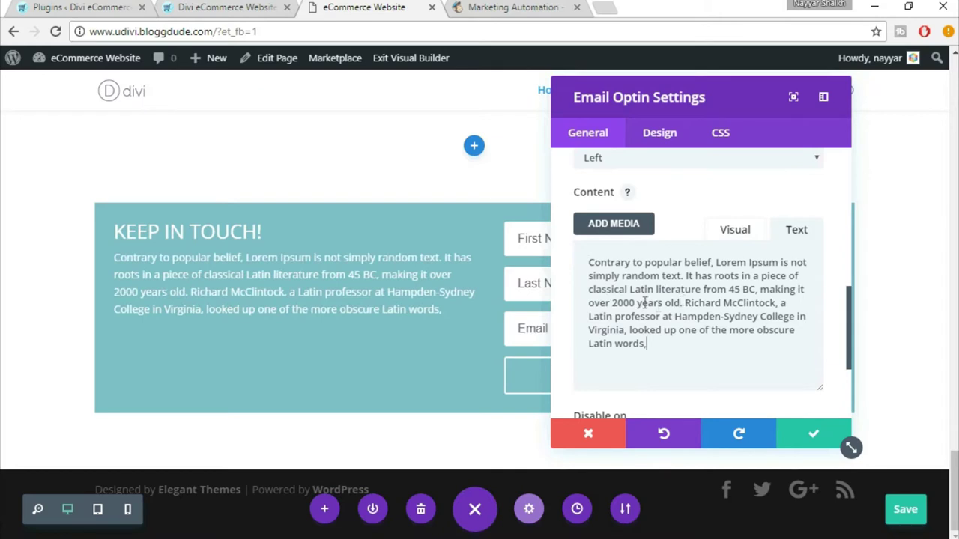
Step: Add blank lines above the description to space it below the title
left_click(590, 268)
key("Return")
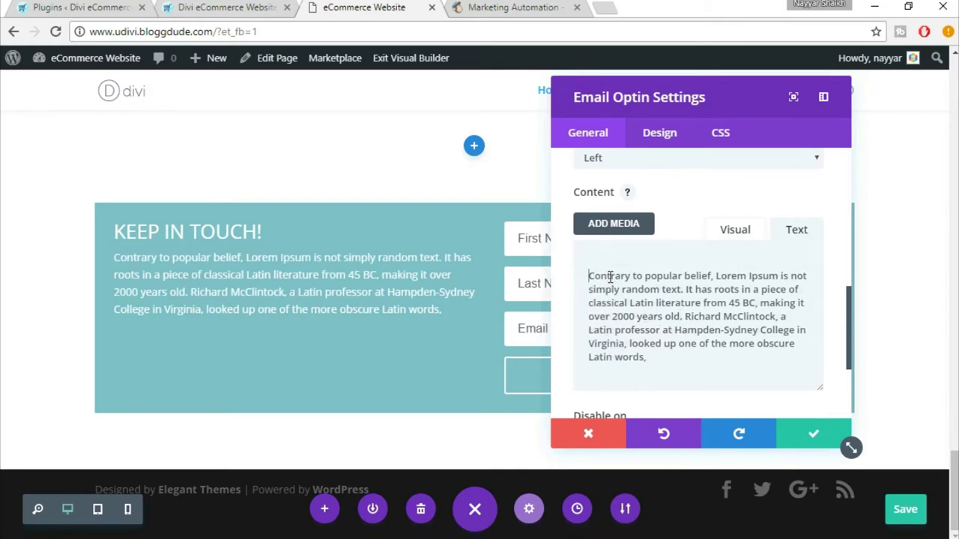
left_click(730, 232)
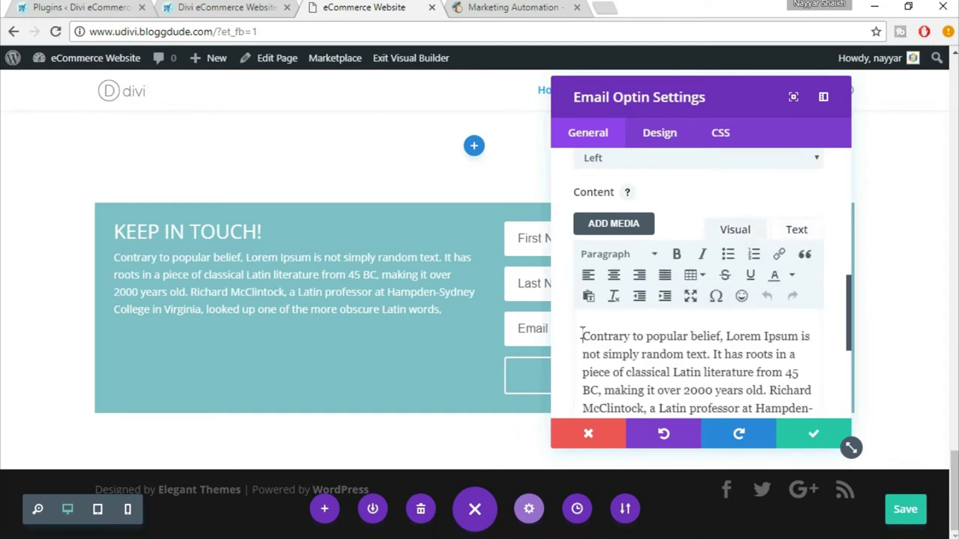
key("Return")
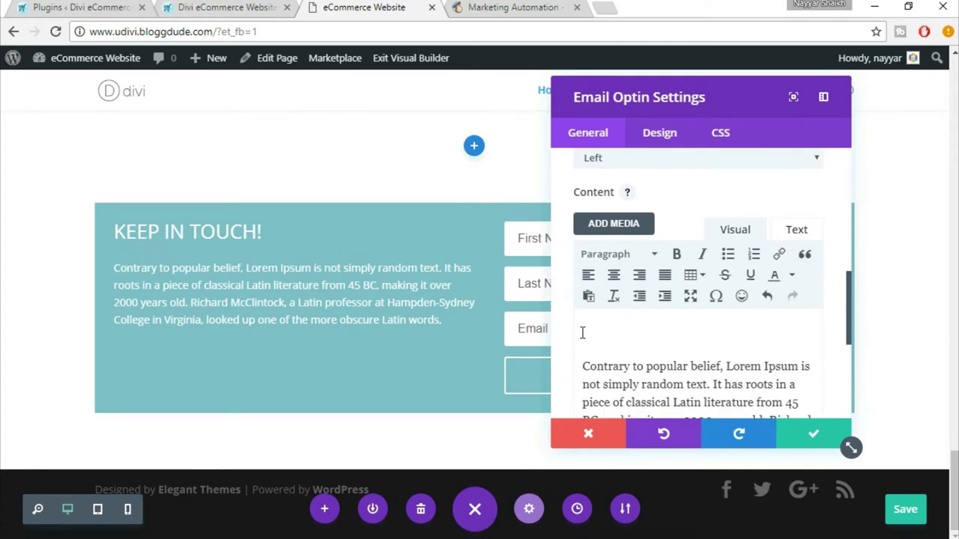
key("Return")
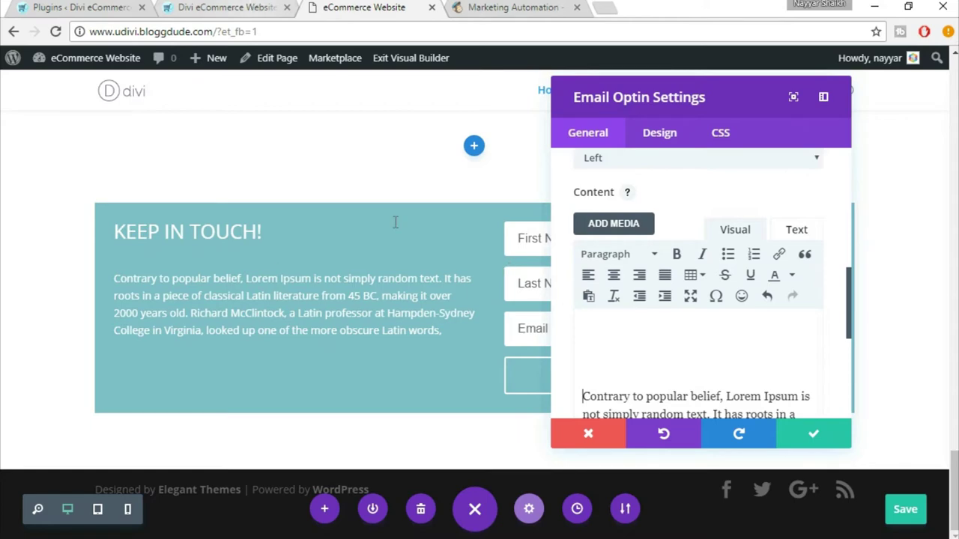
Step: Replace the optin's #7EBEC5 background colour with teal #3FB0AC and save the module
left_click(224, 8)
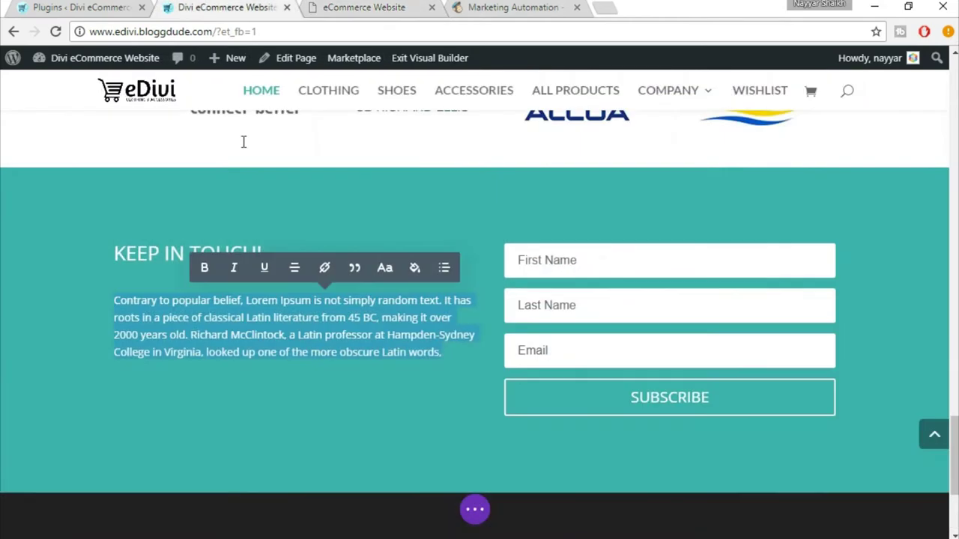
left_click(375, 9)
scroll(750, 276, "up", 2)
scroll(750, 276, "up", 3)
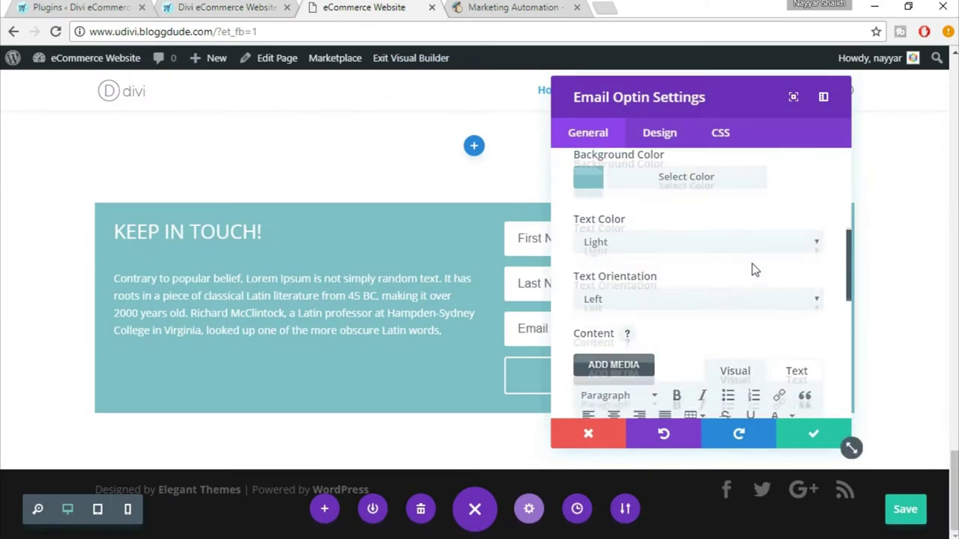
left_click(645, 193)
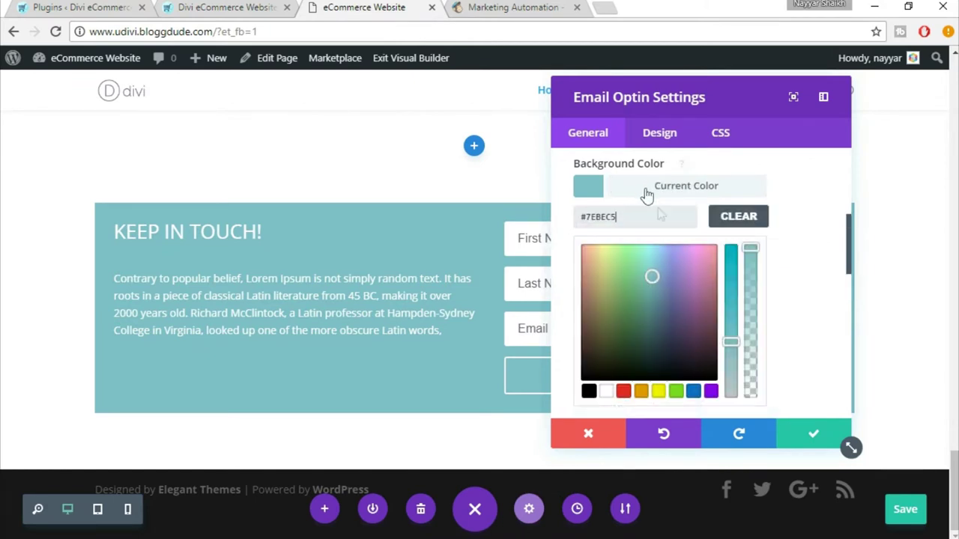
double_click(582, 216)
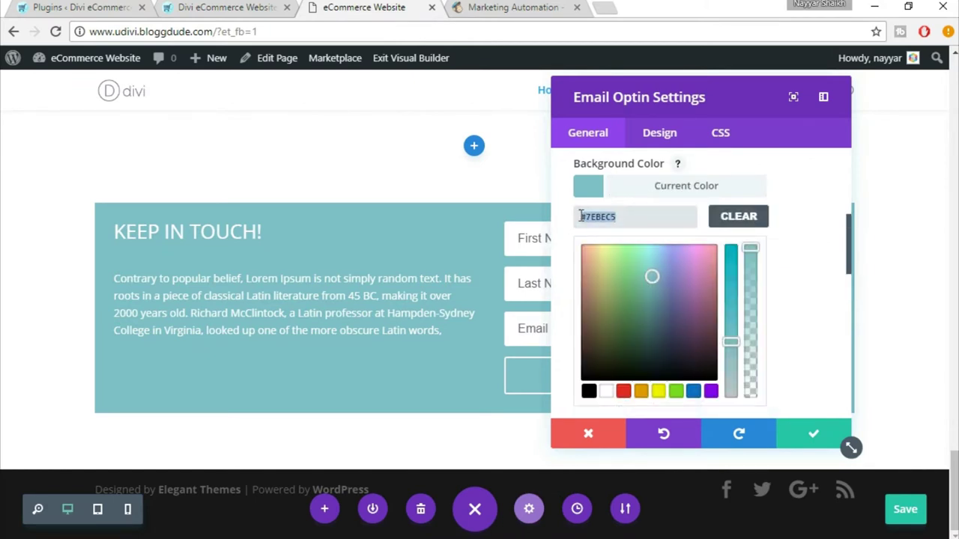
key("BackSpace")
type("#3FB0AC")
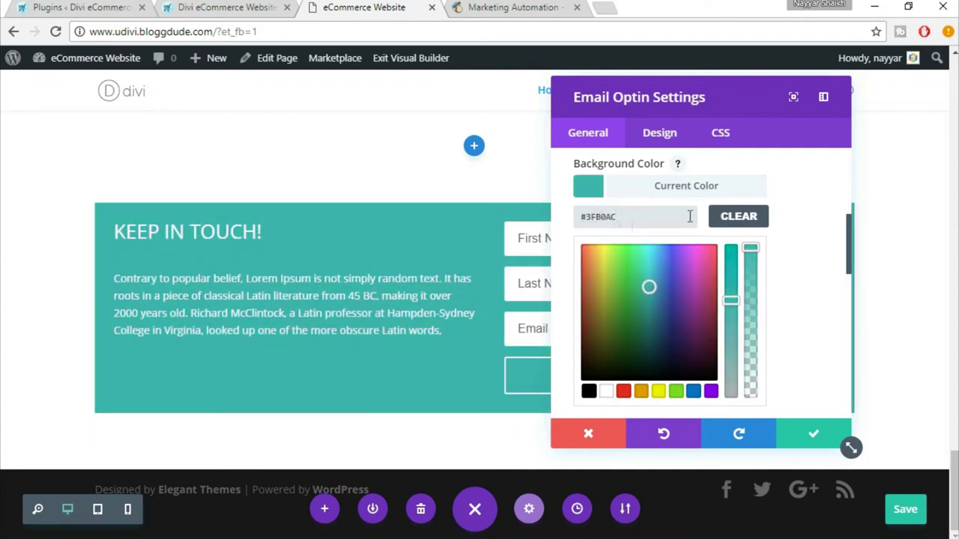
left_click(814, 438)
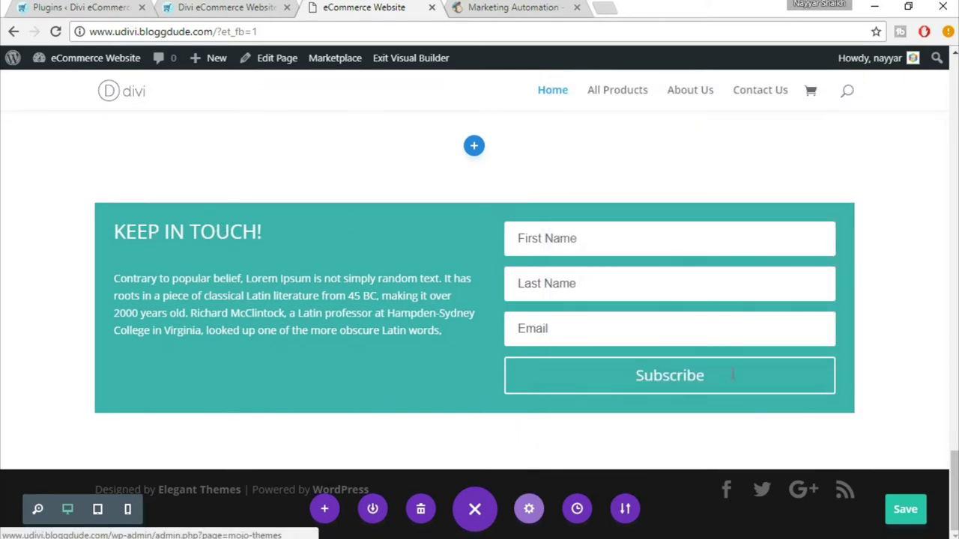
Step: Give the optin's surrounding section the teal #3FB0AC background, then switch to the MailChimp tab
scroll(502, 242, "up", 2)
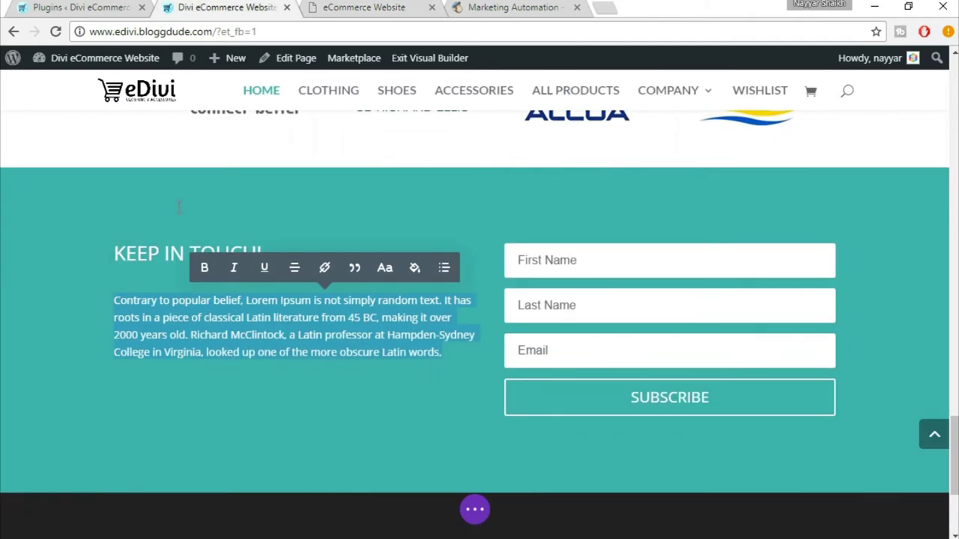
left_click(366, 7)
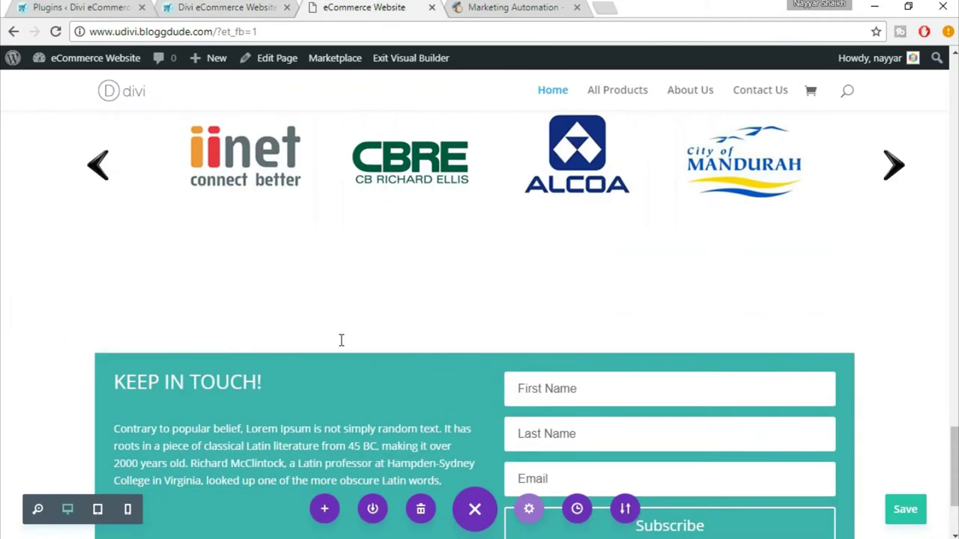
scroll(341, 340, "down", 3)
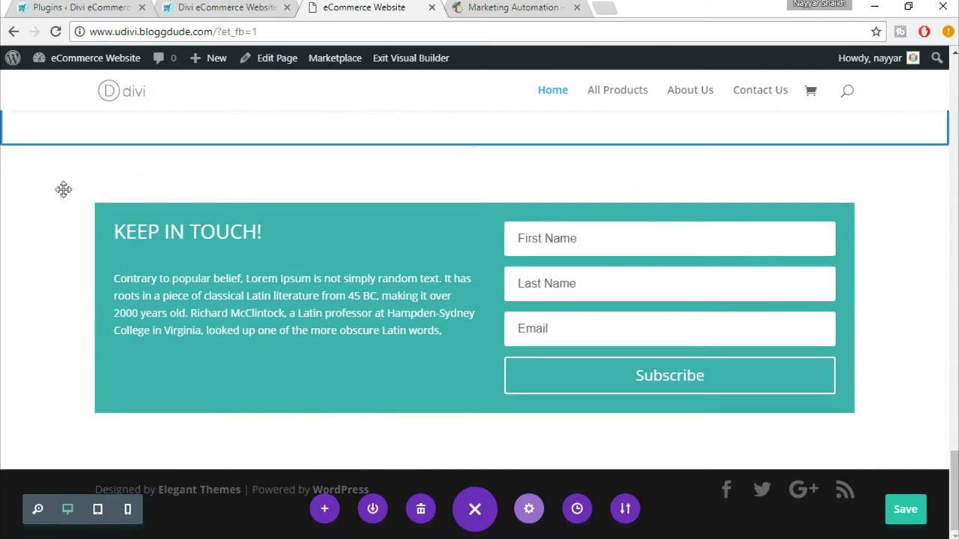
scroll(63, 189, "up", 2)
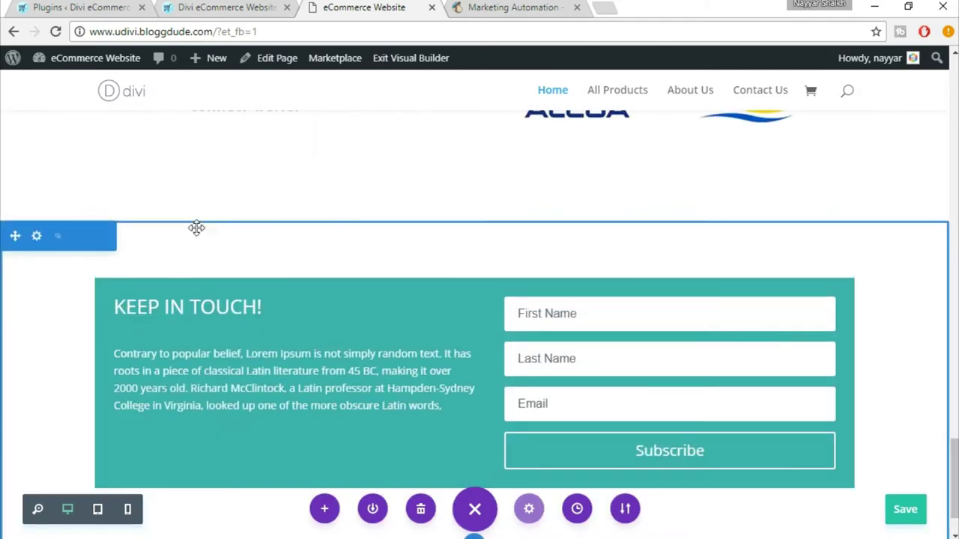
left_click(36, 237)
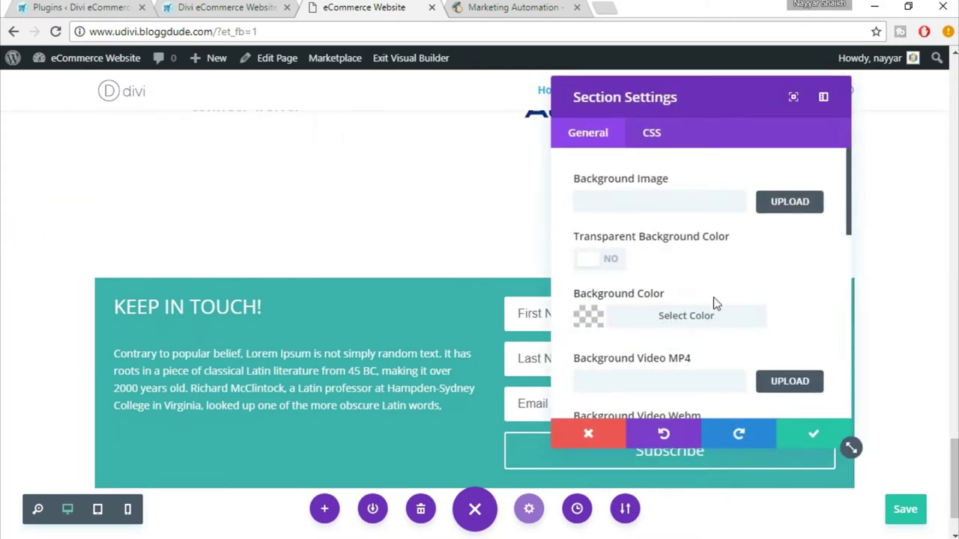
scroll(697, 278, "down", 1)
left_click(683, 241)
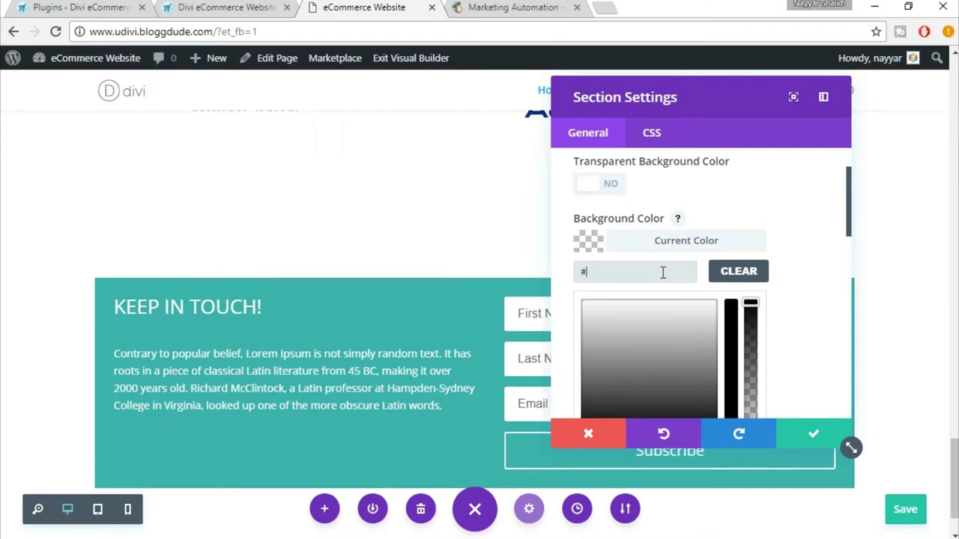
type("3F0AC")
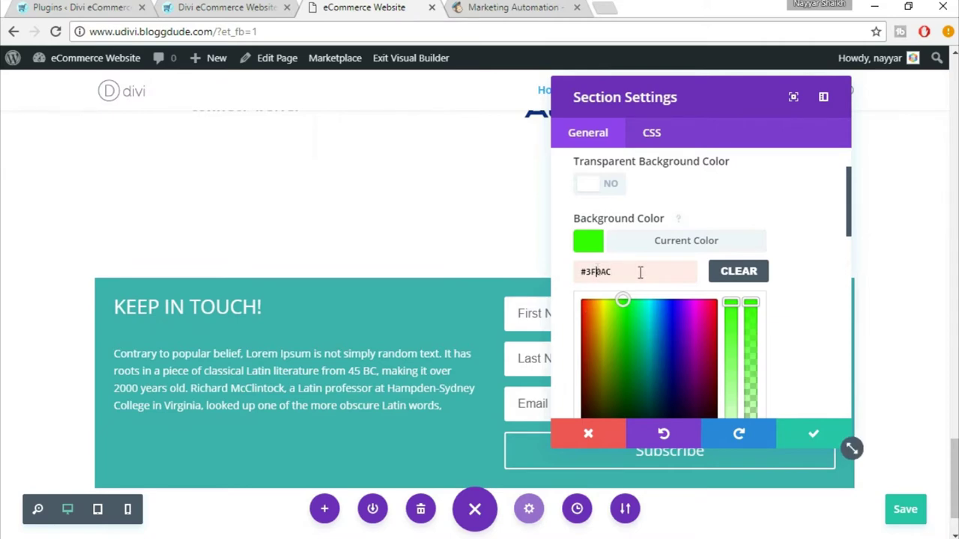
type("B")
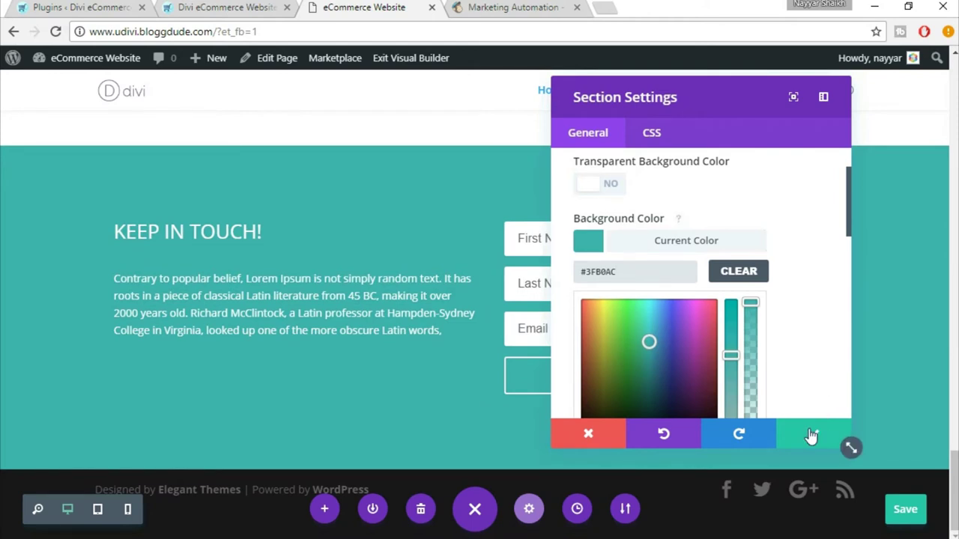
left_click(509, 7)
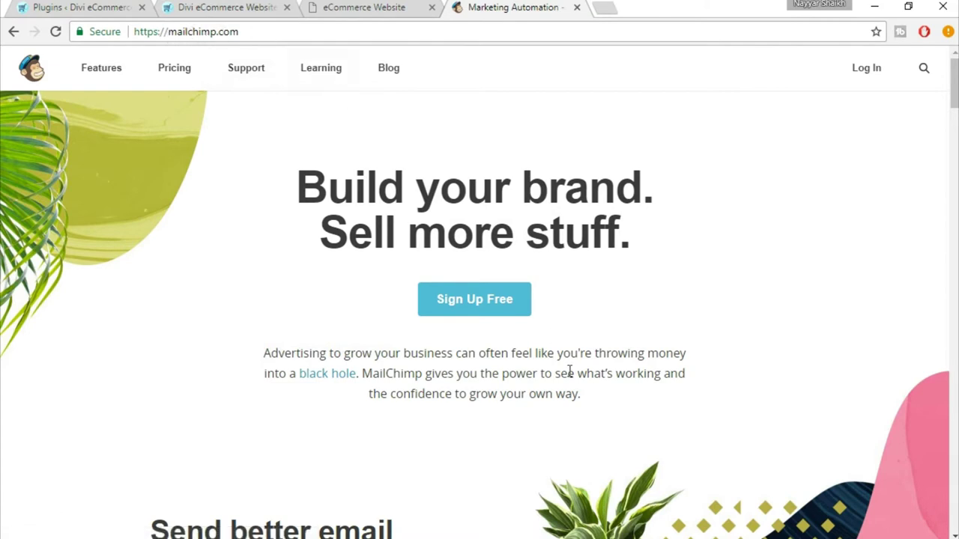
Step: Open MailChimp's free sign-up form and enter the e-mail address and a username
left_click(457, 306)
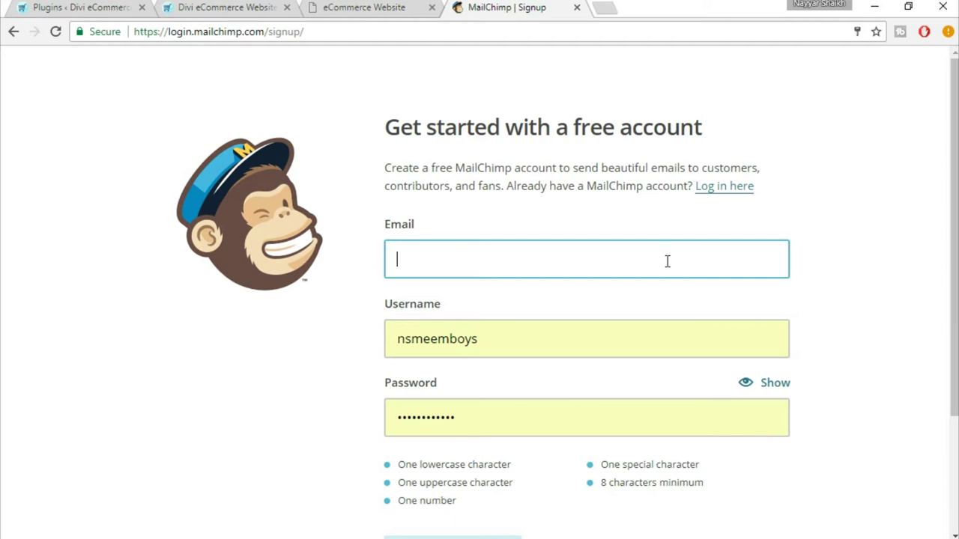
type("AZ")
key("BackSpace")
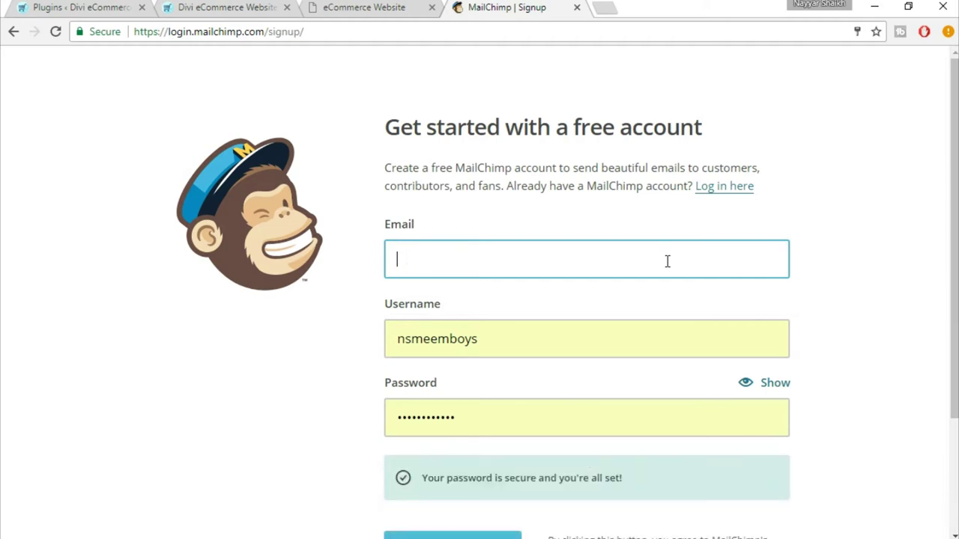
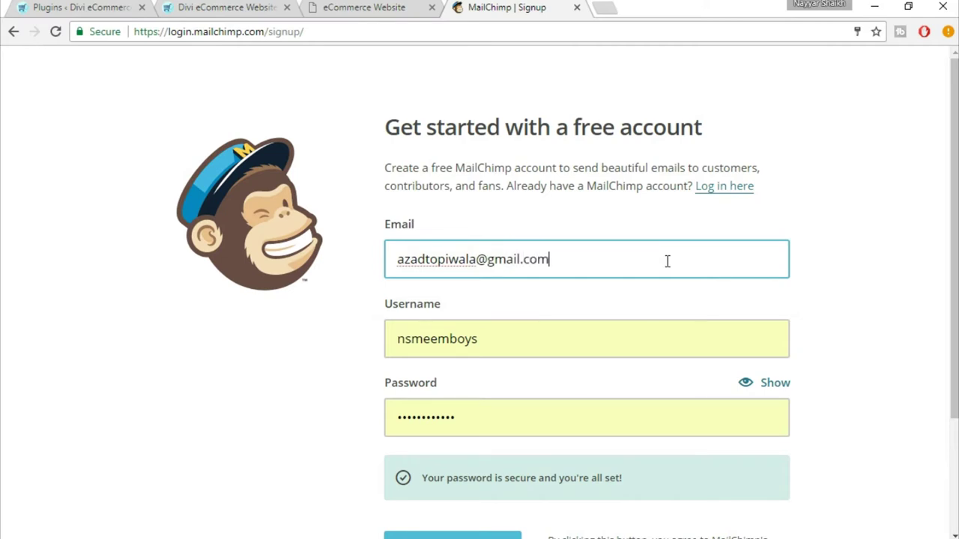
double_click(505, 339)
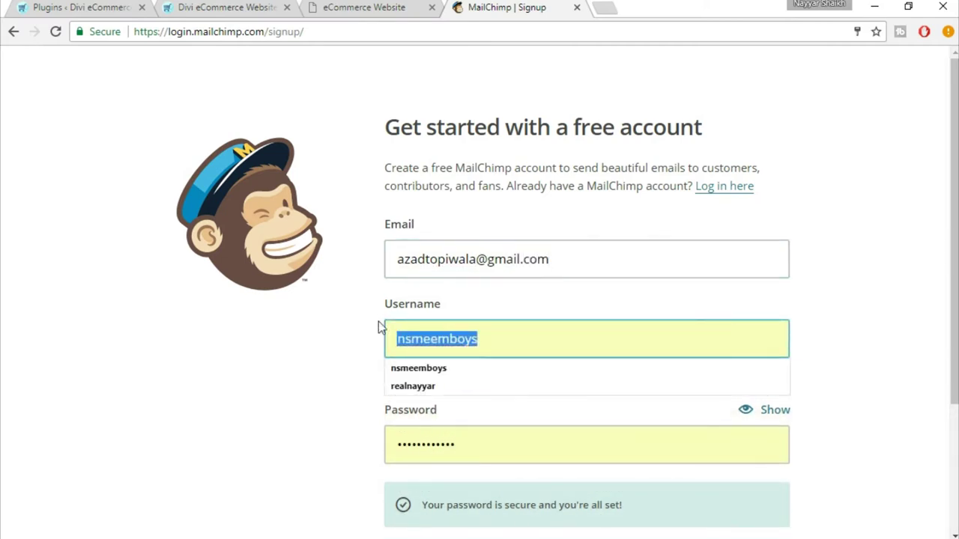
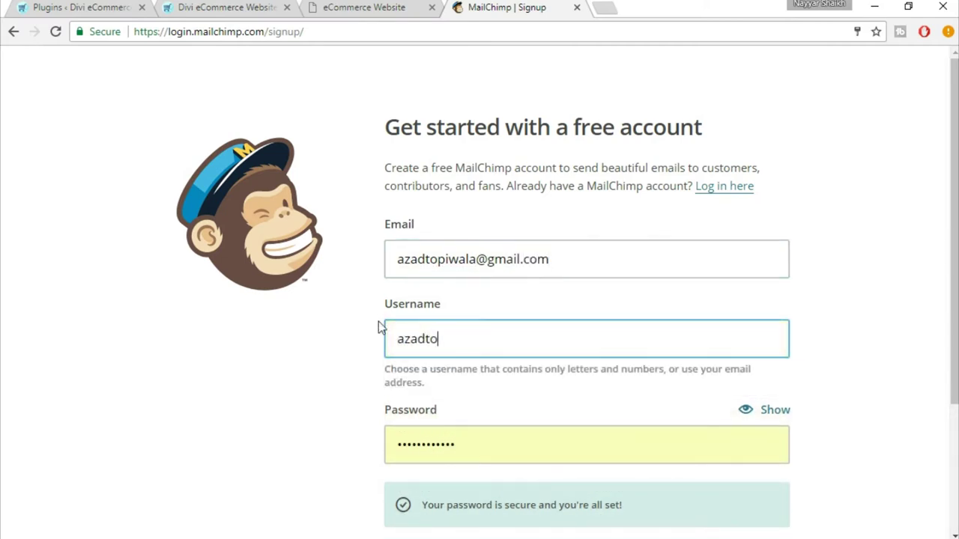
scroll(527, 428, "down", 2)
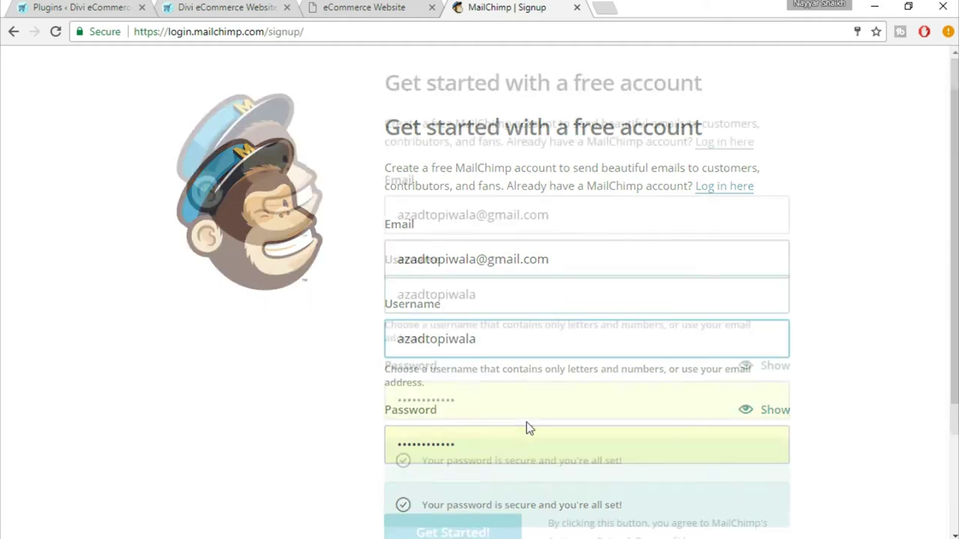
Step: Set the account password, submit the sign-up, and let the browser save the password
key("Tab")
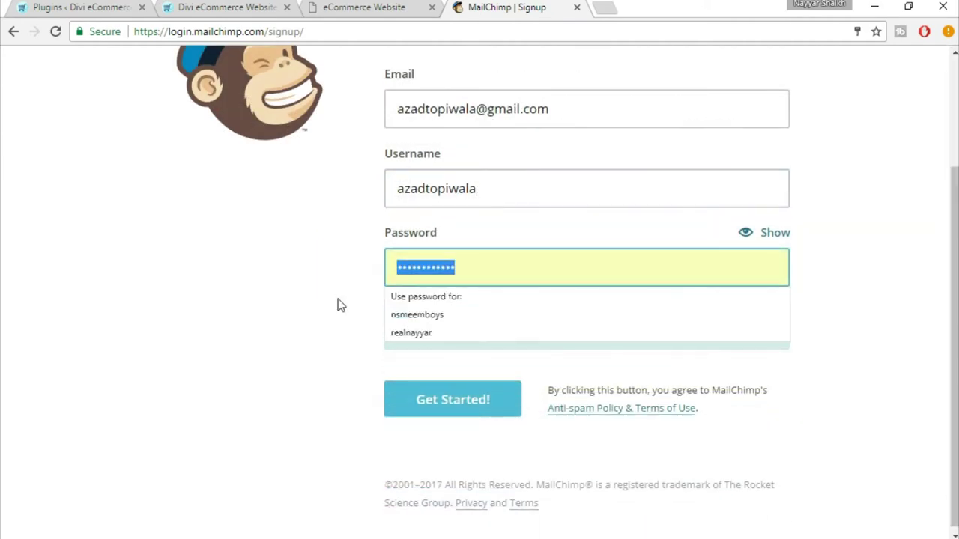
type("••••••••••")
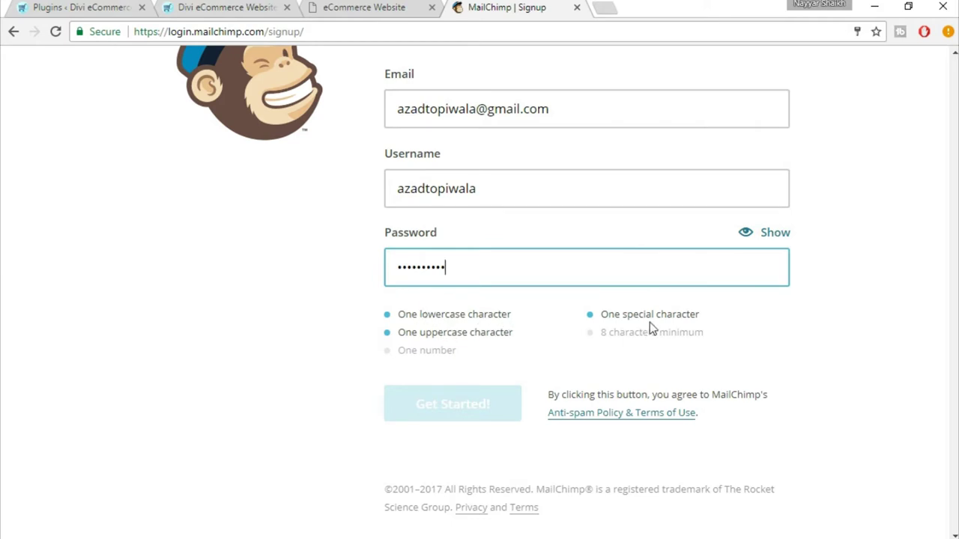
left_click_drag(548, 273, 368, 276)
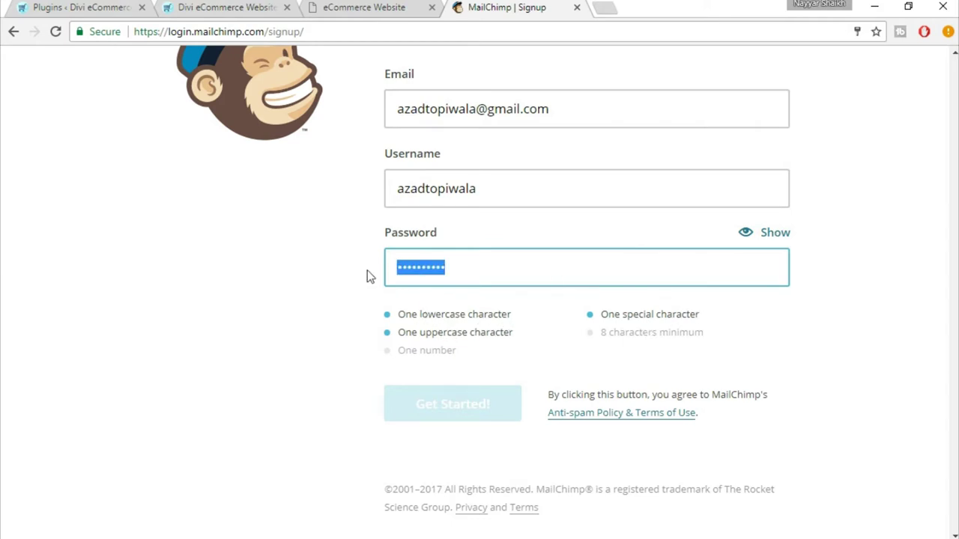
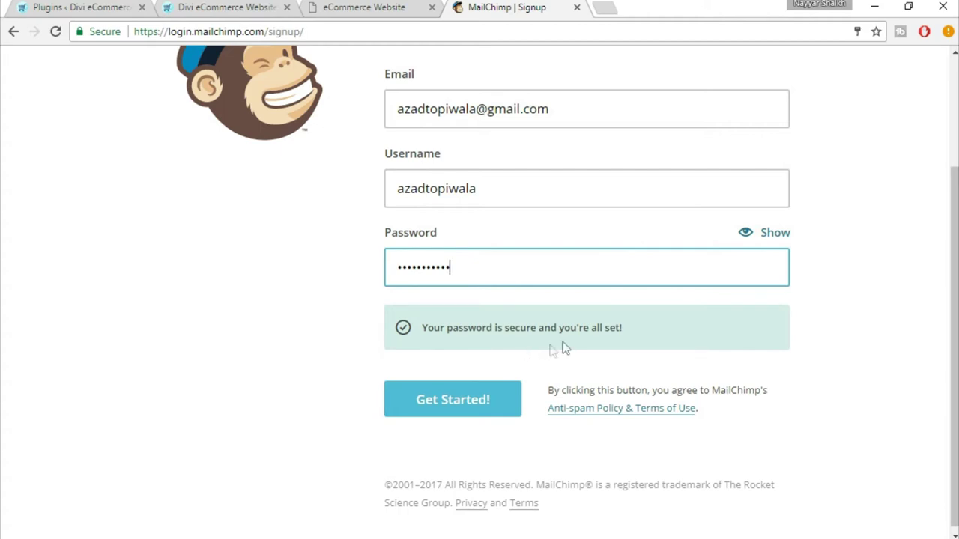
left_click(453, 411)
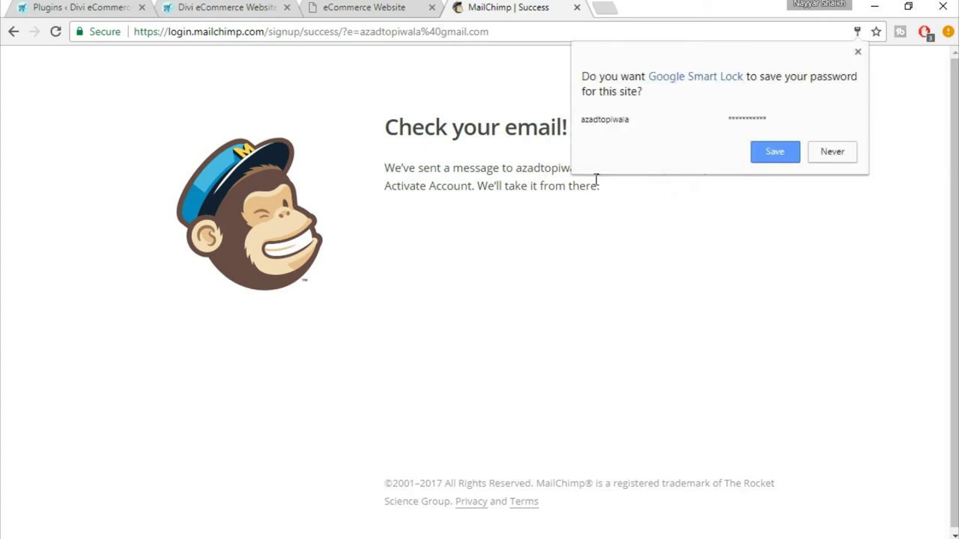
left_click(786, 159)
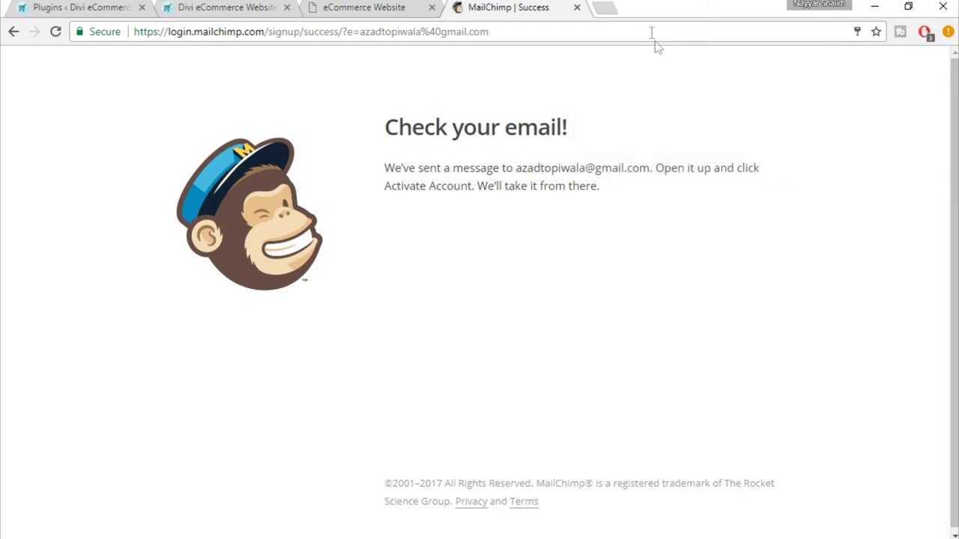
Step: Enter the account holder's first and last name and continue
left_click(605, 7)
type("gm")
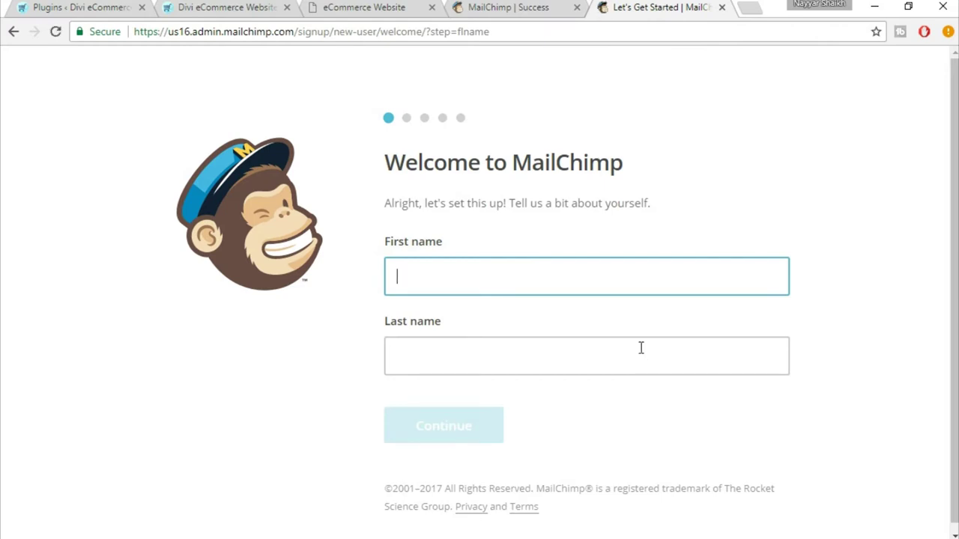
key("Tab")
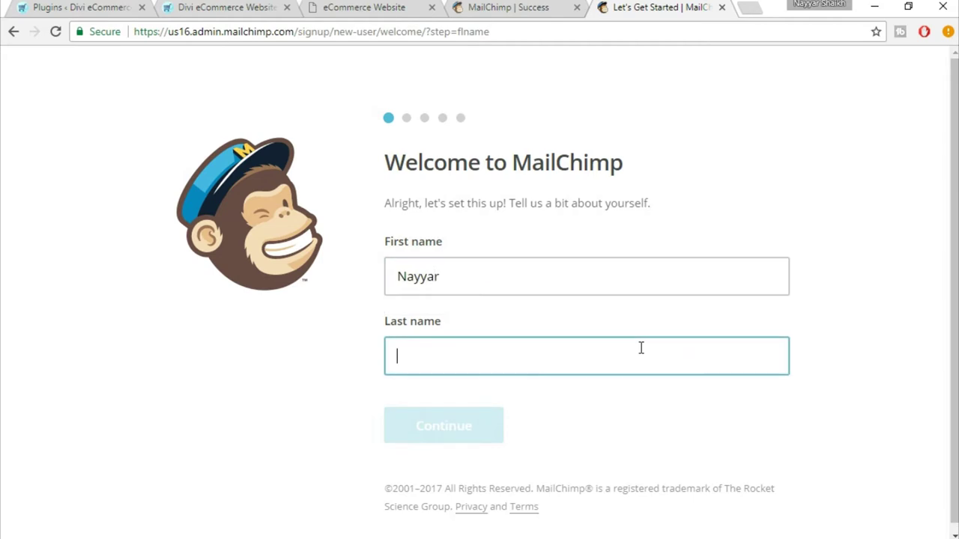
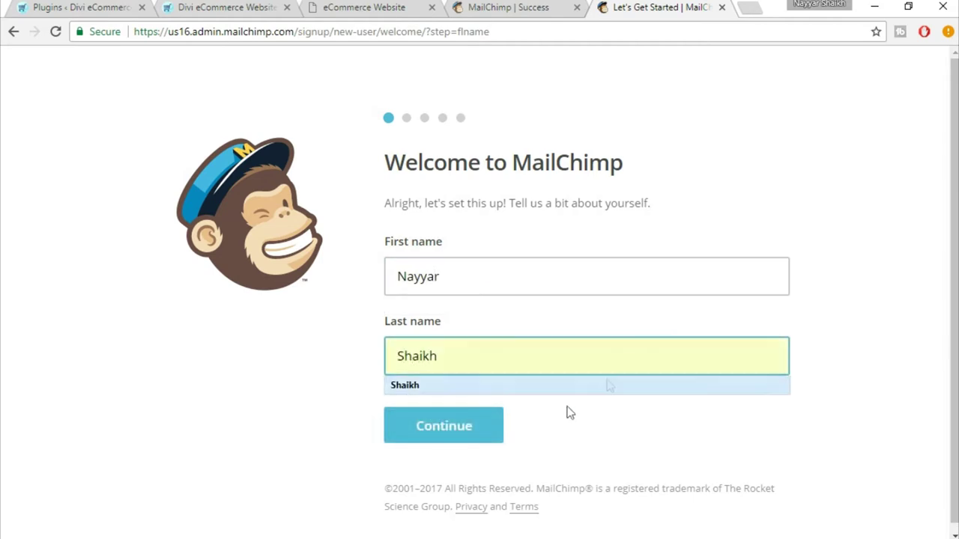
left_click(459, 441)
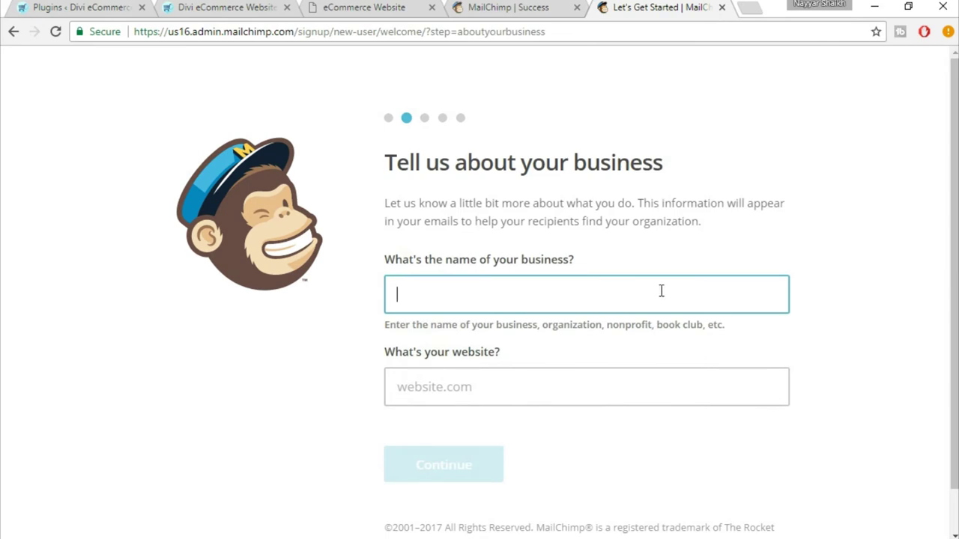
type("BloggDude")
key("Tab")
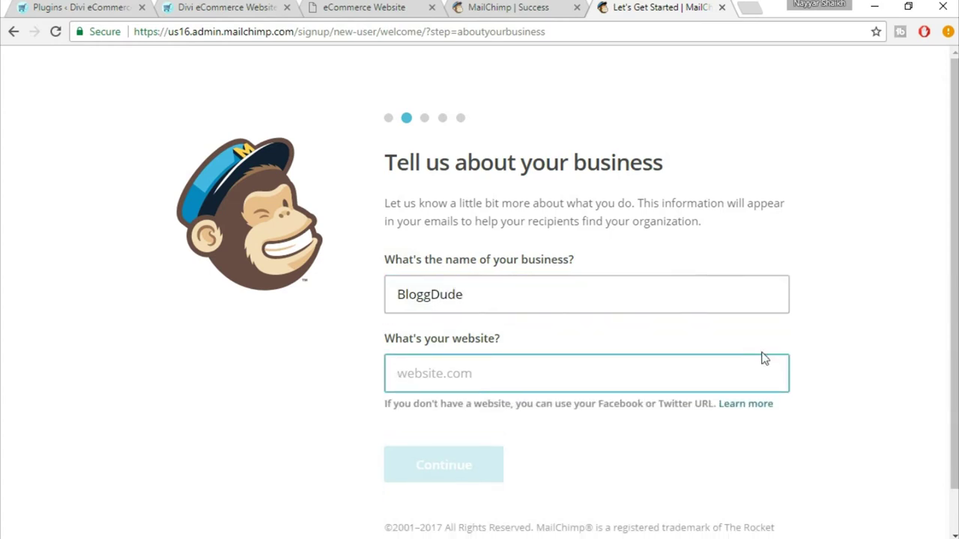
type("www.blogg")
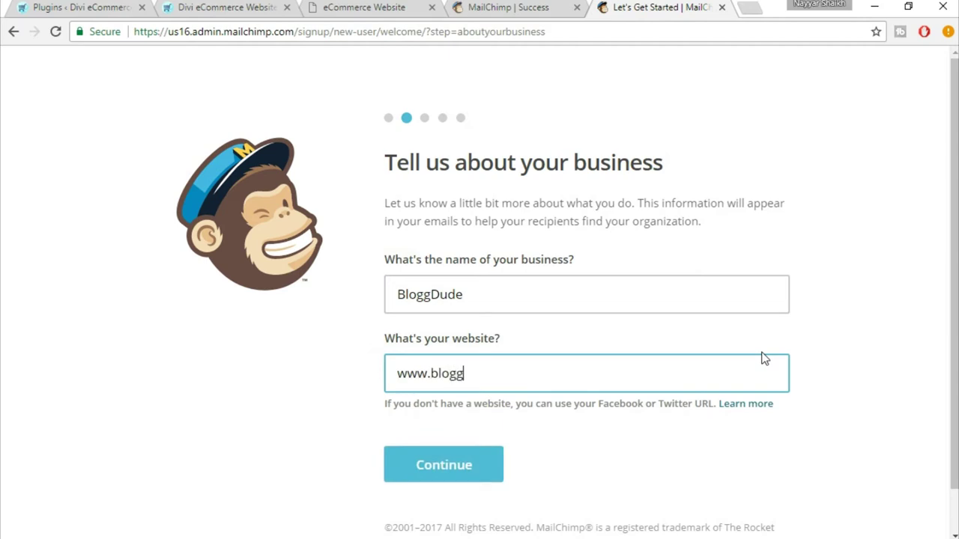
type("dude.com")
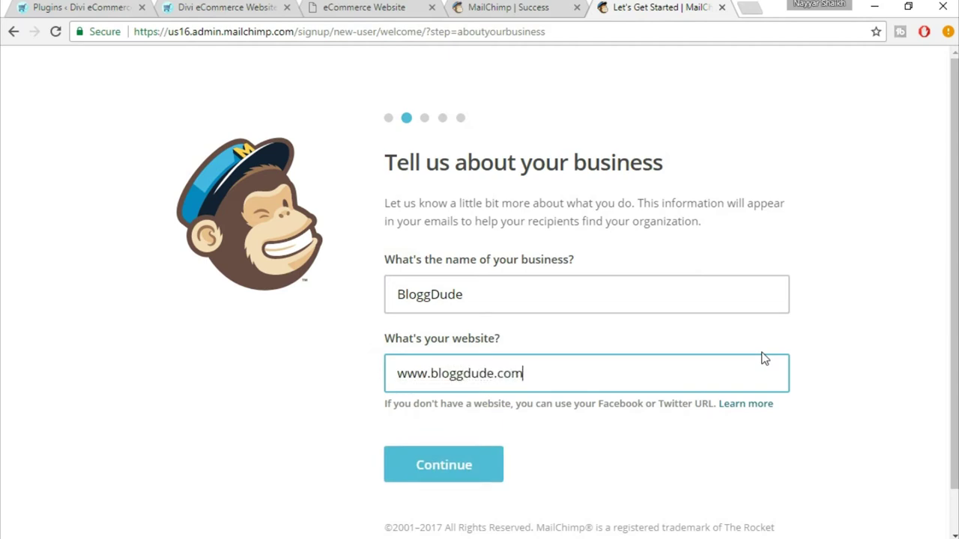
left_click(490, 465)
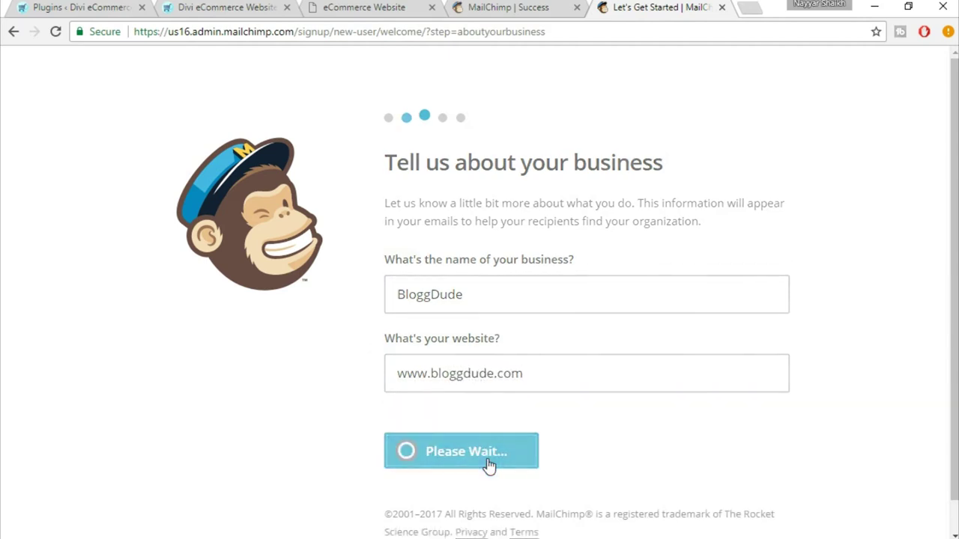
Step: Fill the business address from the saved autofill suggestion and continue
left_click(557, 315)
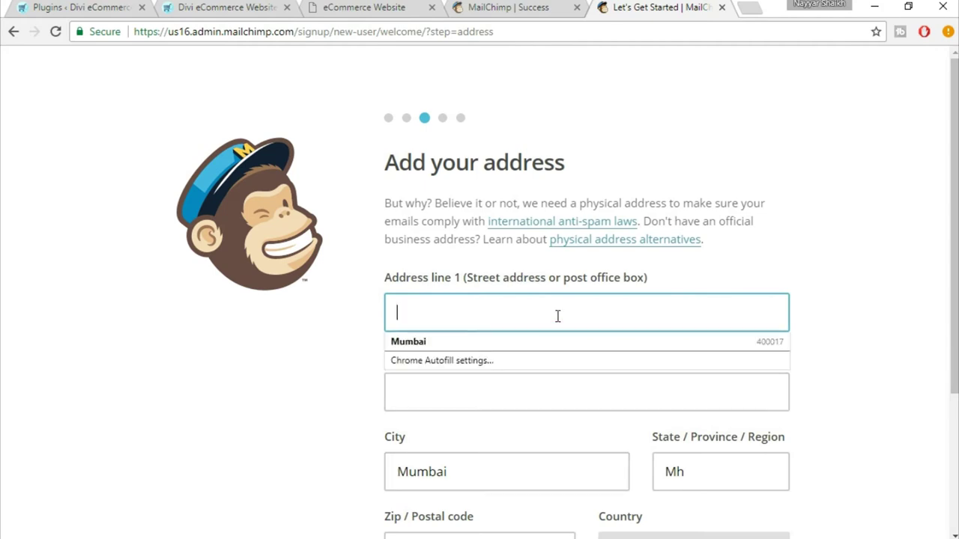
left_click(508, 346)
scroll(773, 368, "down", 2)
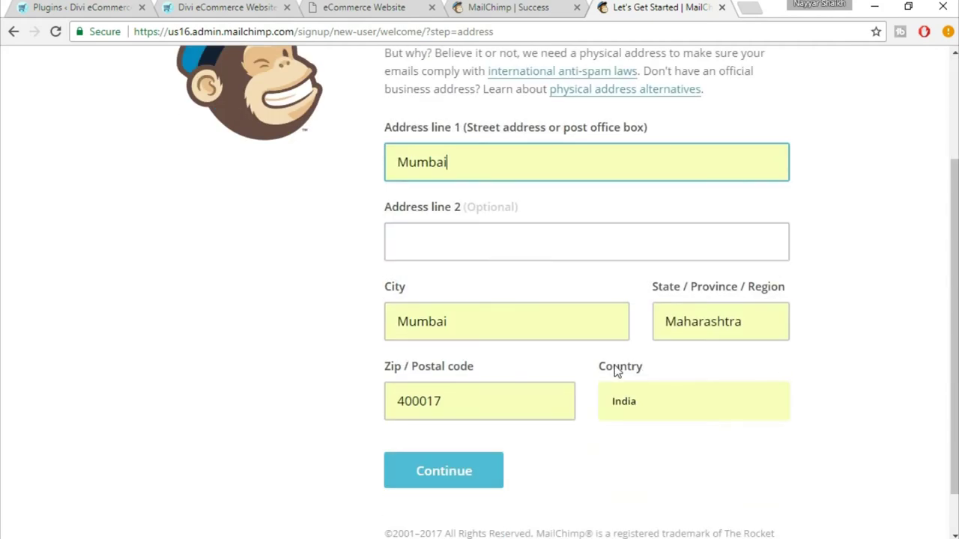
left_click(454, 478)
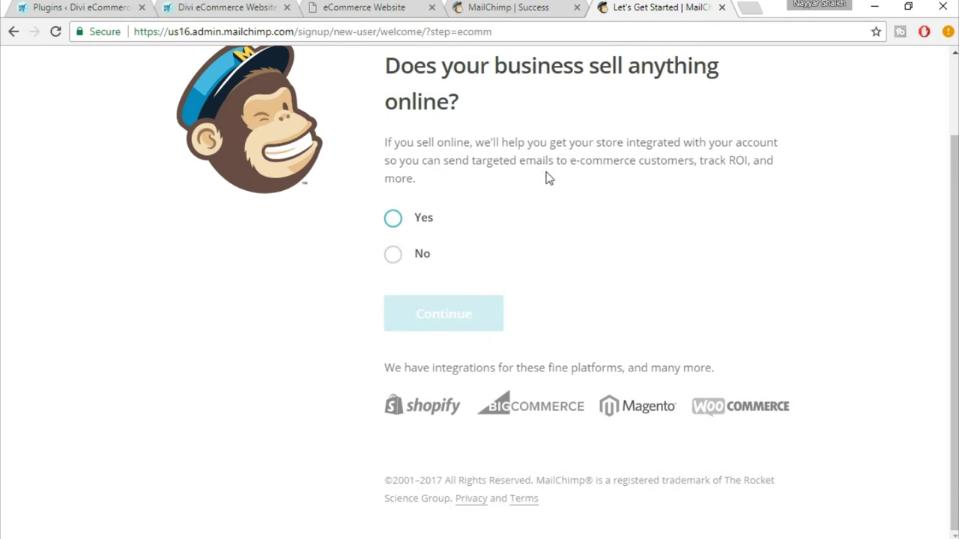
Step: Answer Yes to selling online, skip social accounts, leave emails unticked, and finish setup
left_click(411, 253)
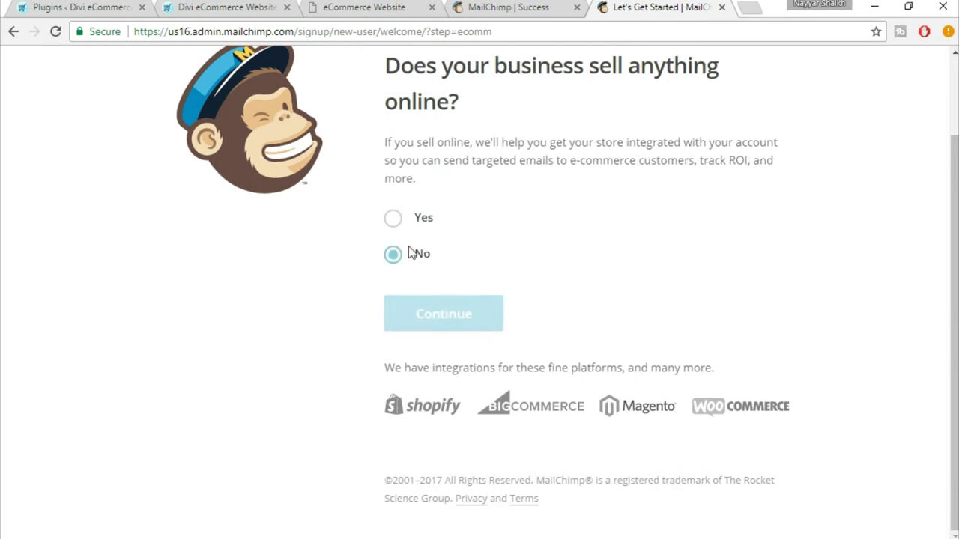
left_click(408, 217)
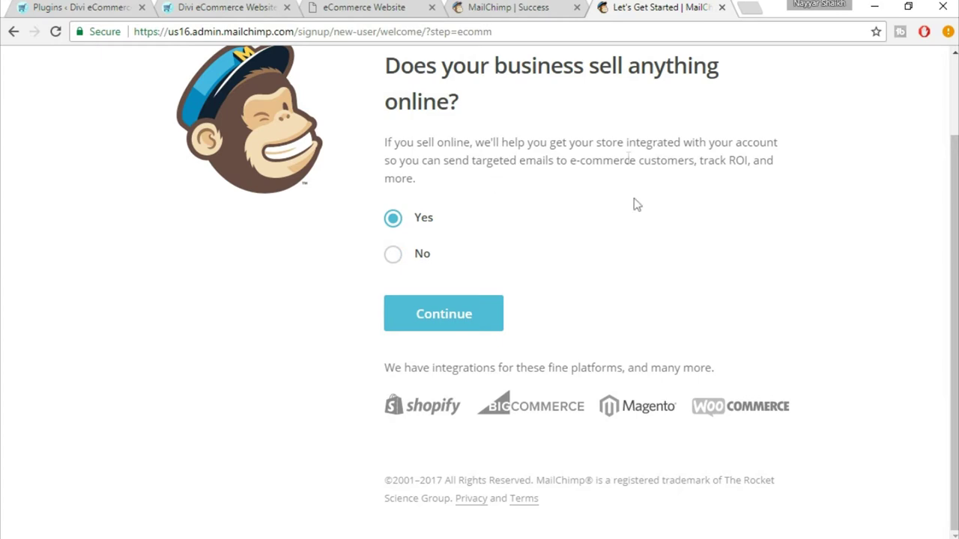
scroll(637, 217, "up", 1)
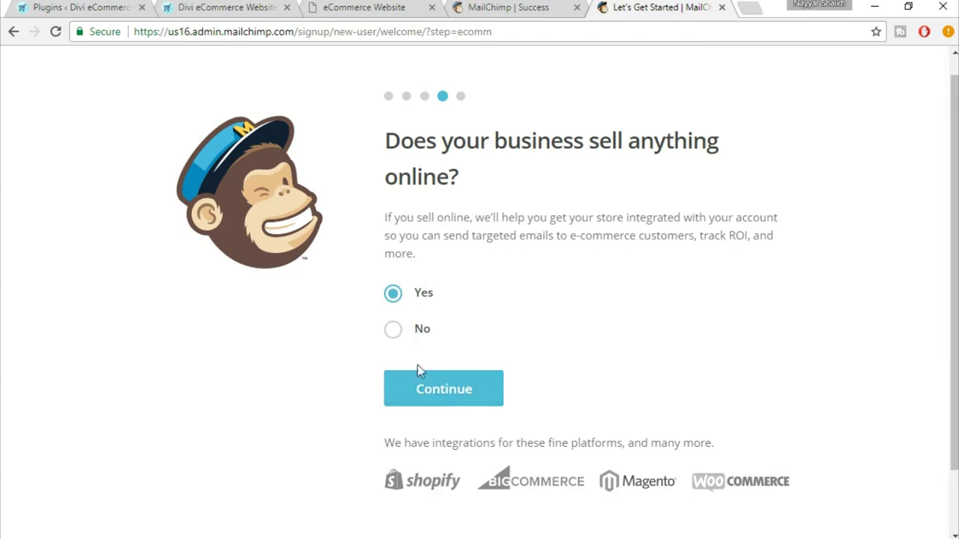
left_click(428, 399)
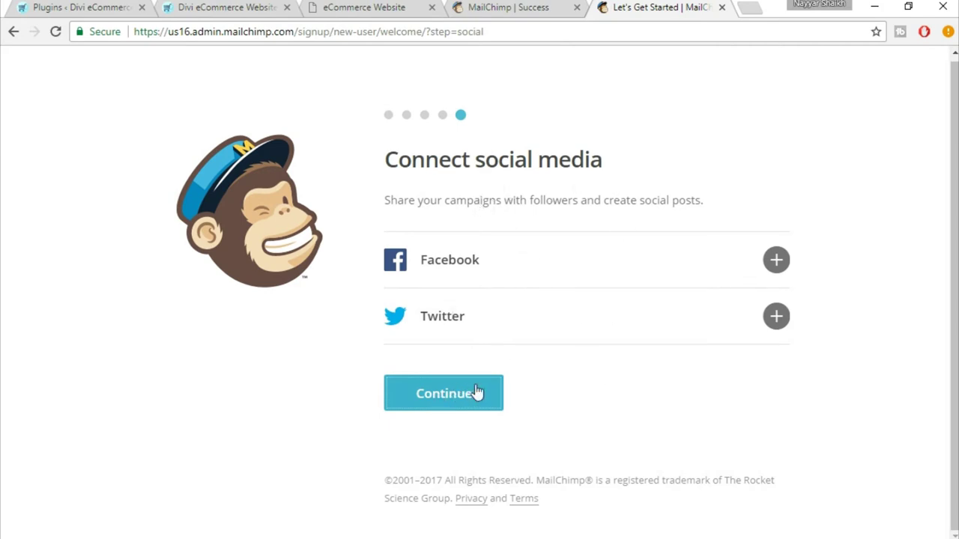
left_click(454, 401)
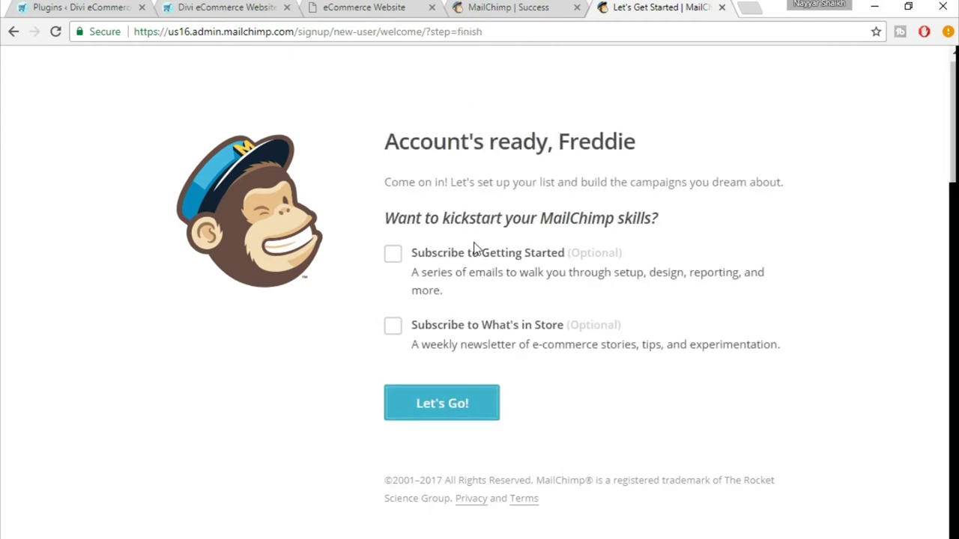
left_click(432, 257)
left_click(431, 259)
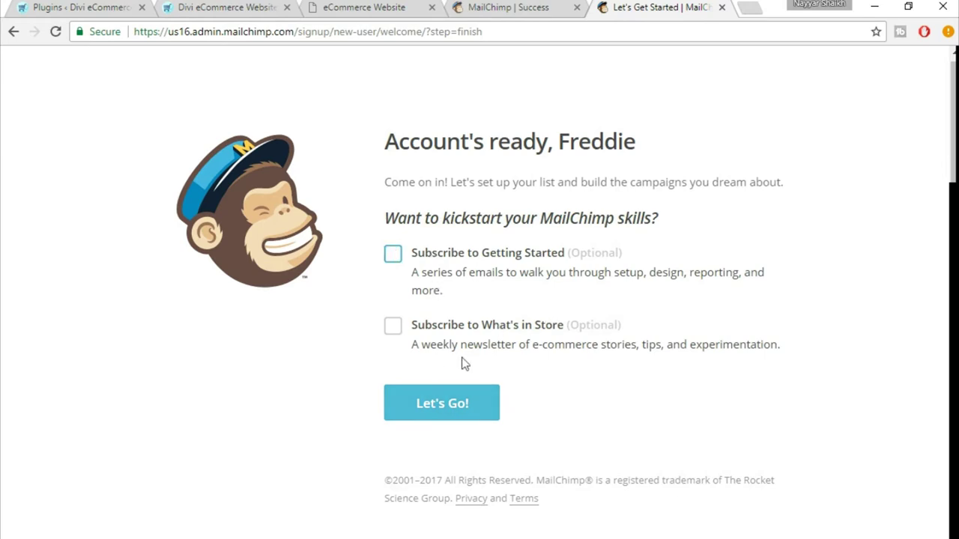
left_click(461, 411)
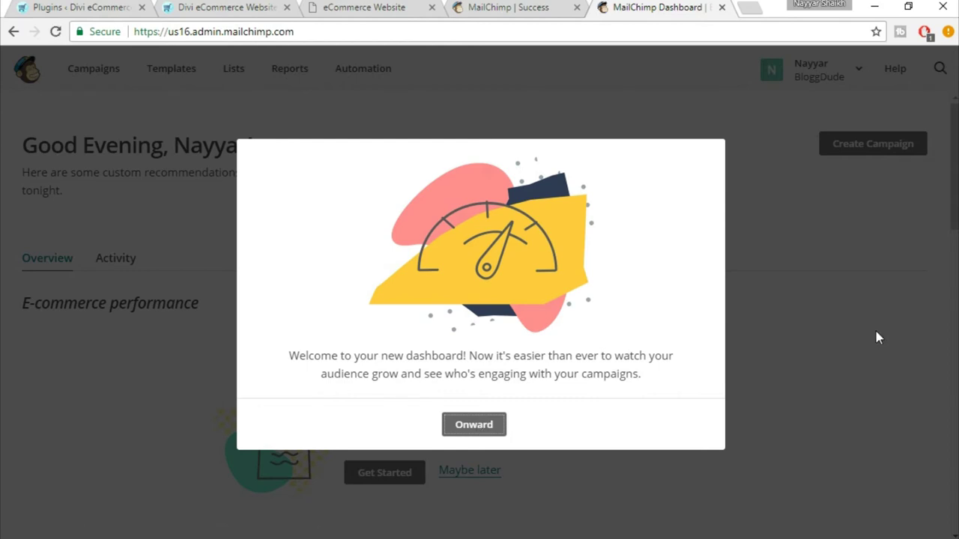
Step: Dismiss the dashboard welcome dialog with Onward and start a new campaign
left_click(472, 424)
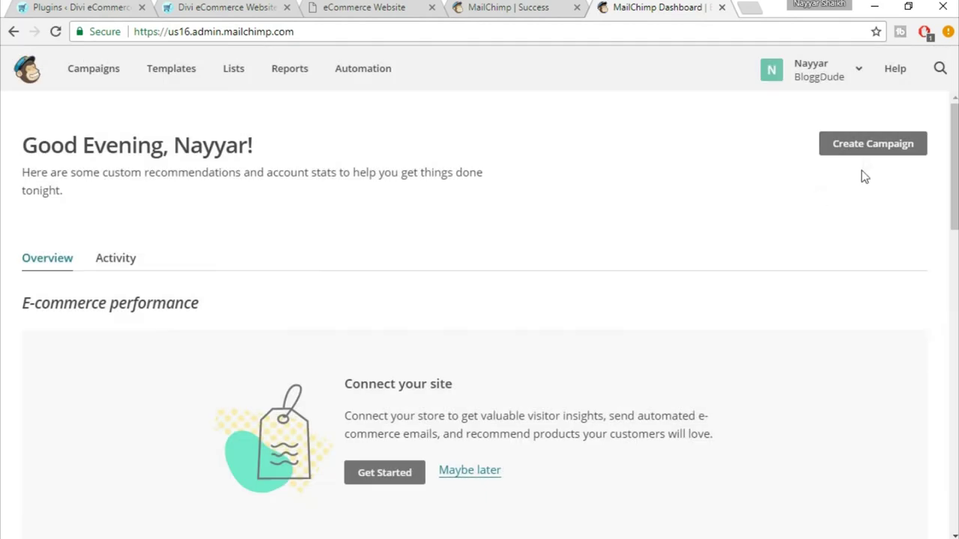
left_click(892, 146)
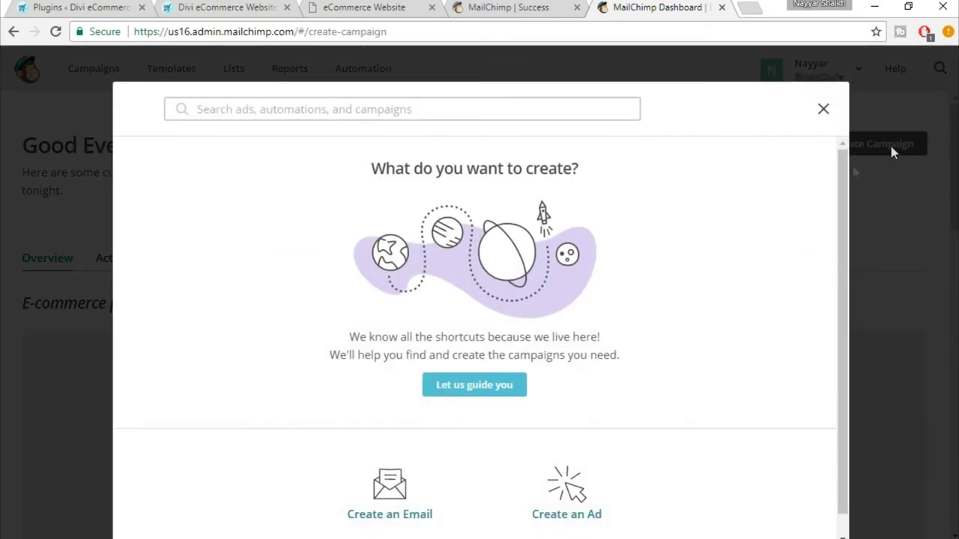
Step: Create a regular email campaign named 'Cam' that goes to the entire BloggDude list
scroll(532, 406, "down", 1)
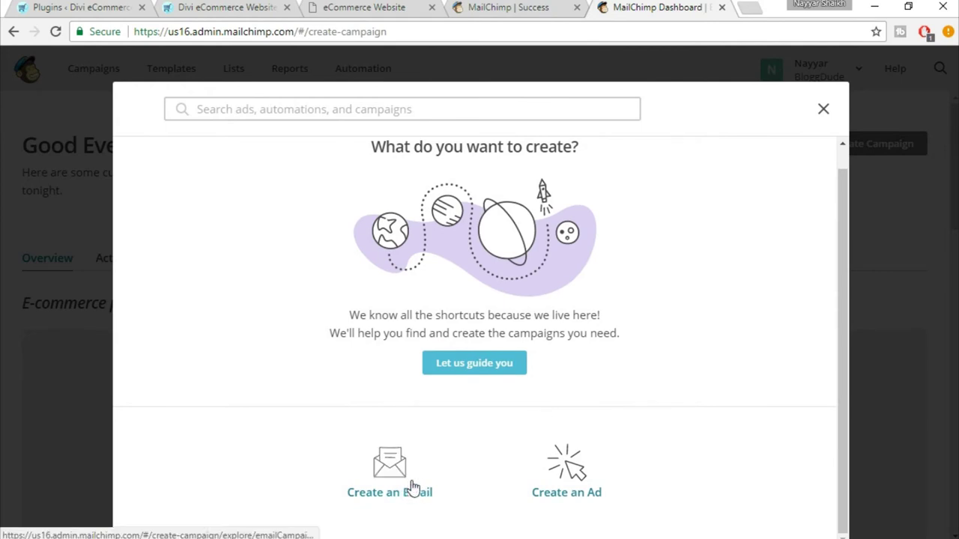
left_click(391, 487)
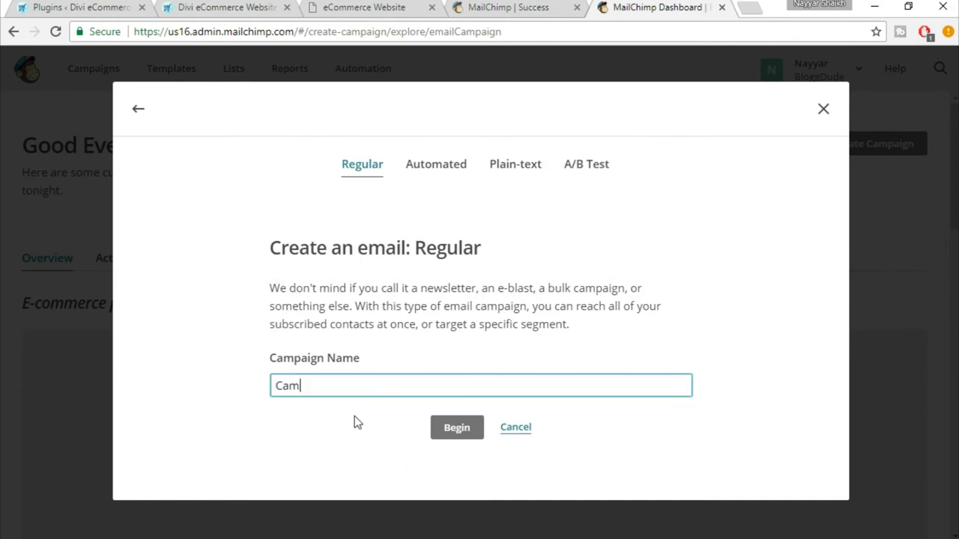
left_click(458, 428)
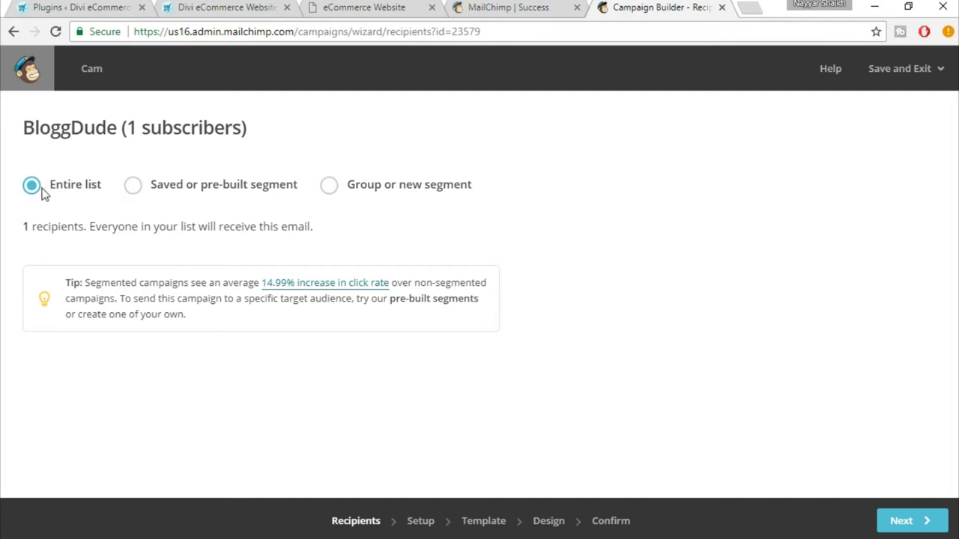
Step: Enter 'Subject' as the campaign's email subject
left_click(903, 527)
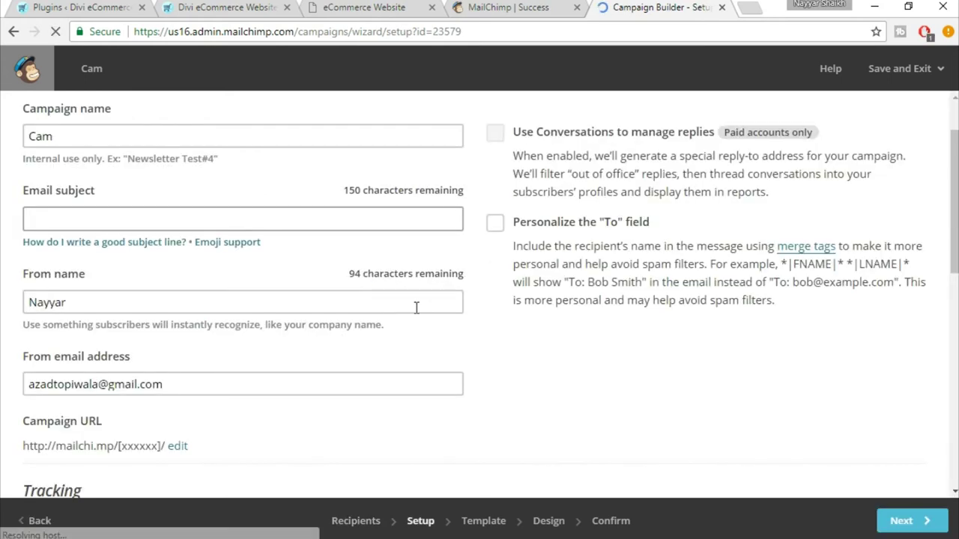
left_click(343, 218)
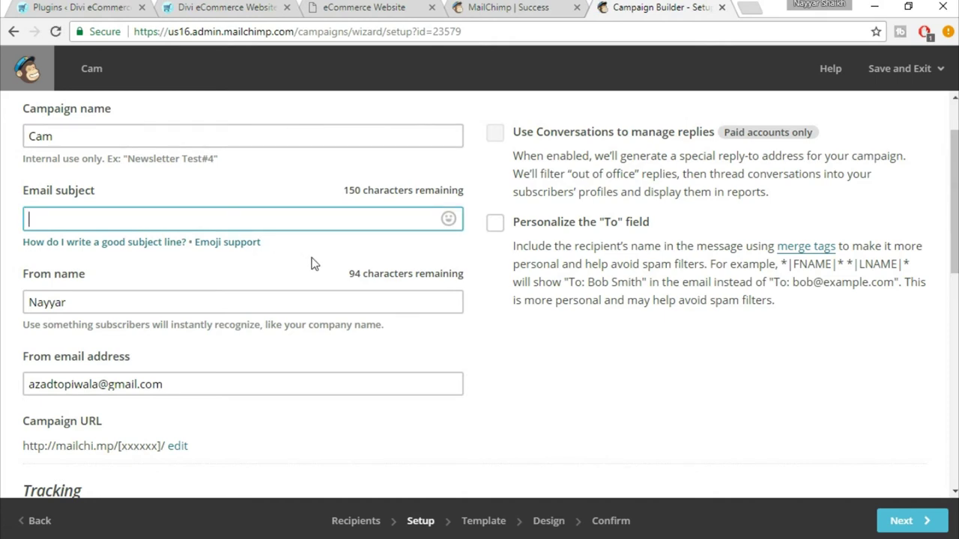
type("Subject")
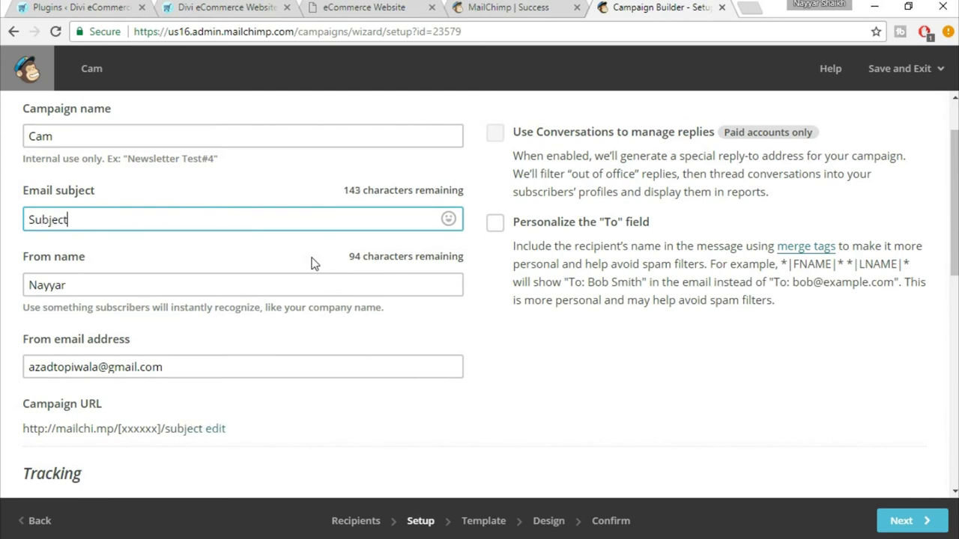
Step: Review the Tracking, Social media and More options sections, then continue to template selection
scroll(487, 337, "down", 1)
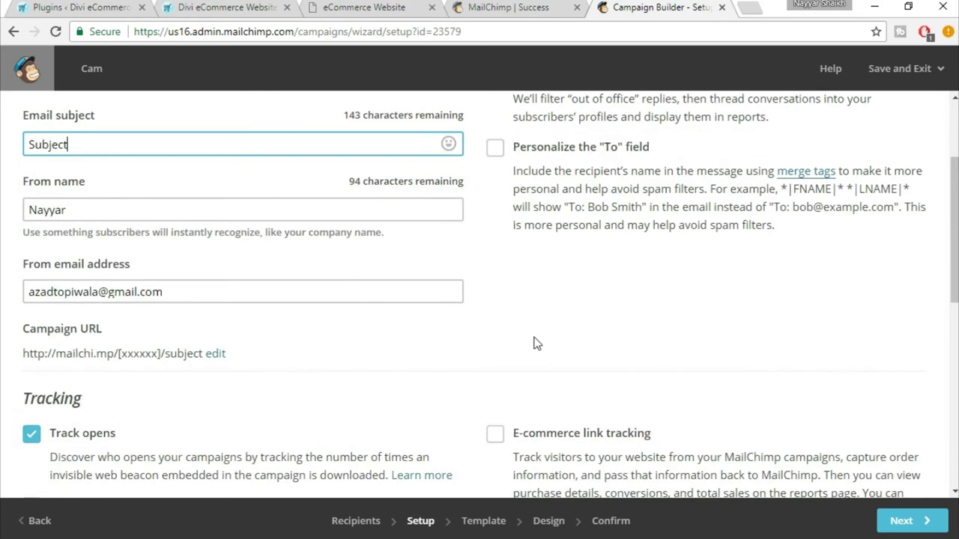
scroll(343, 334, "down", 2)
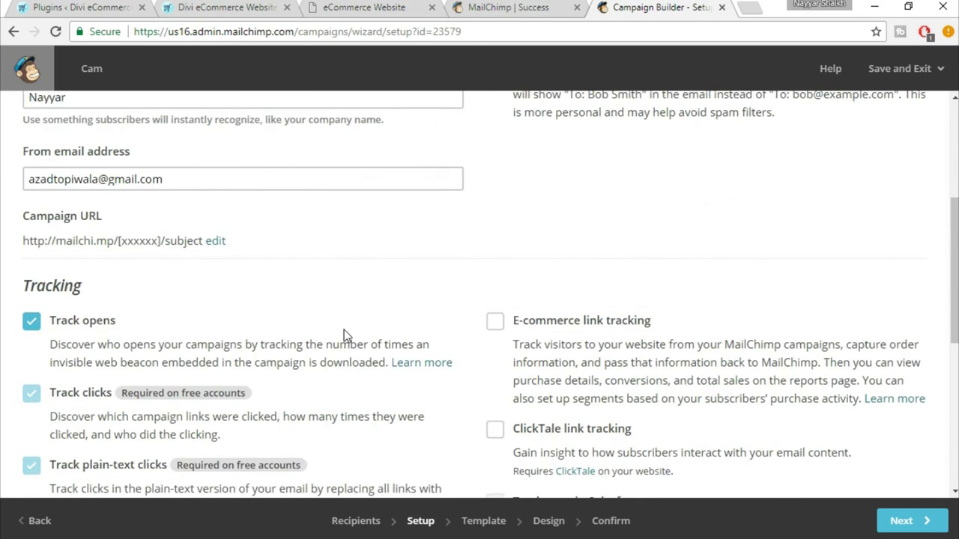
scroll(490, 343, "down", 3)
scroll(490, 342, "up", 6)
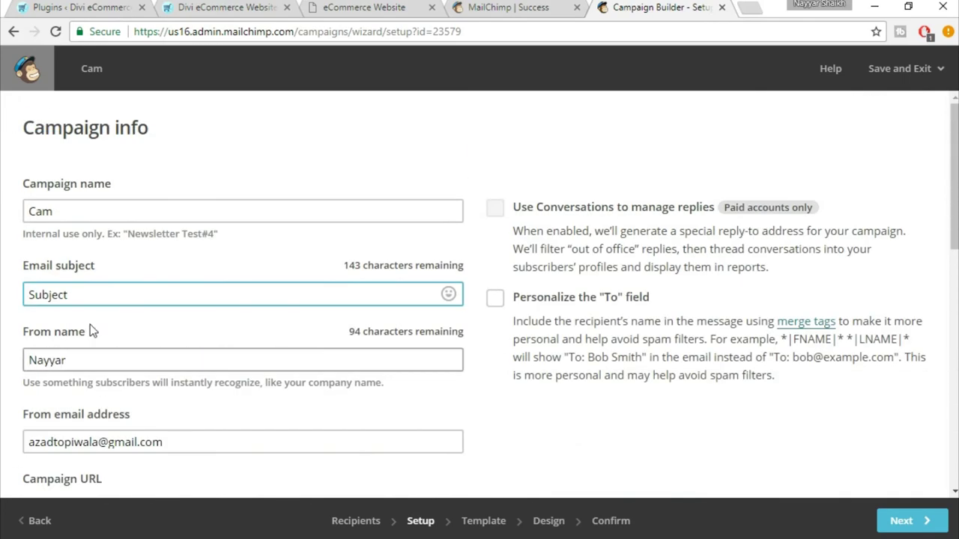
scroll(135, 315, "down", 6)
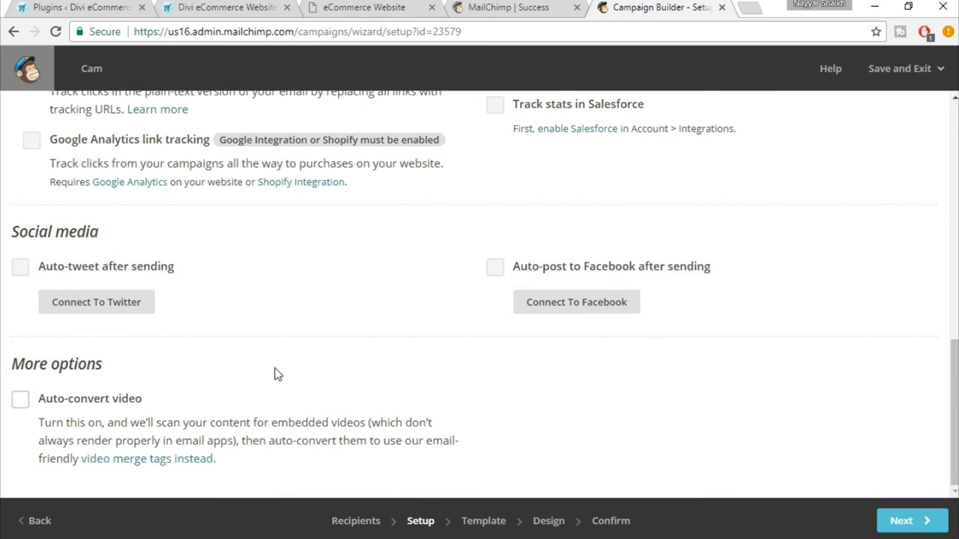
scroll(274, 372, "up", 4)
scroll(683, 300, "up", 5)
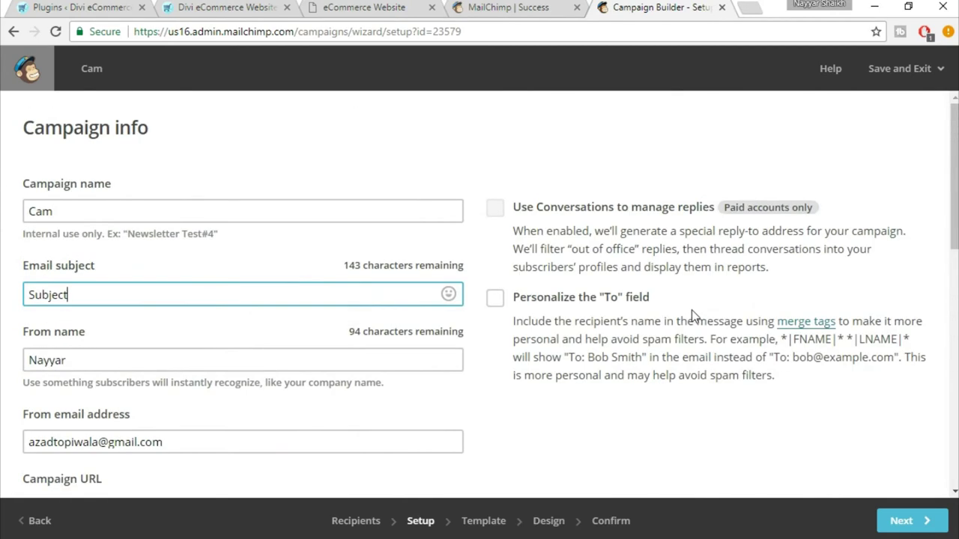
scroll(691, 310, "down", 4)
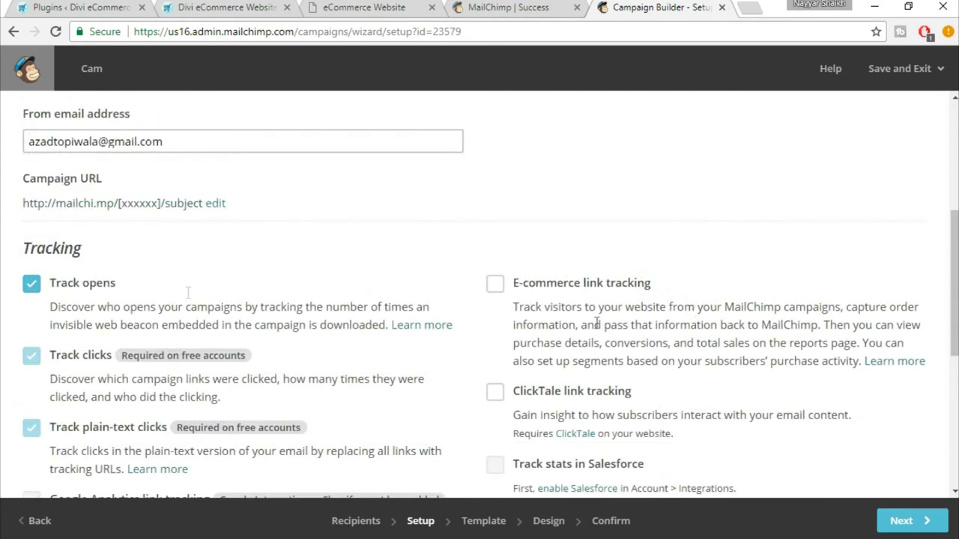
scroll(695, 337, "down", 5)
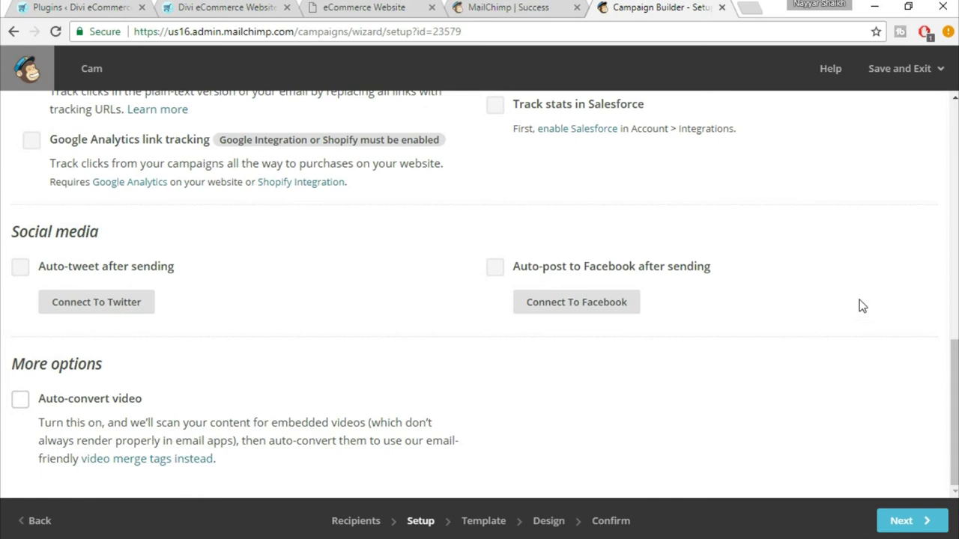
scroll(884, 303, "up", 2)
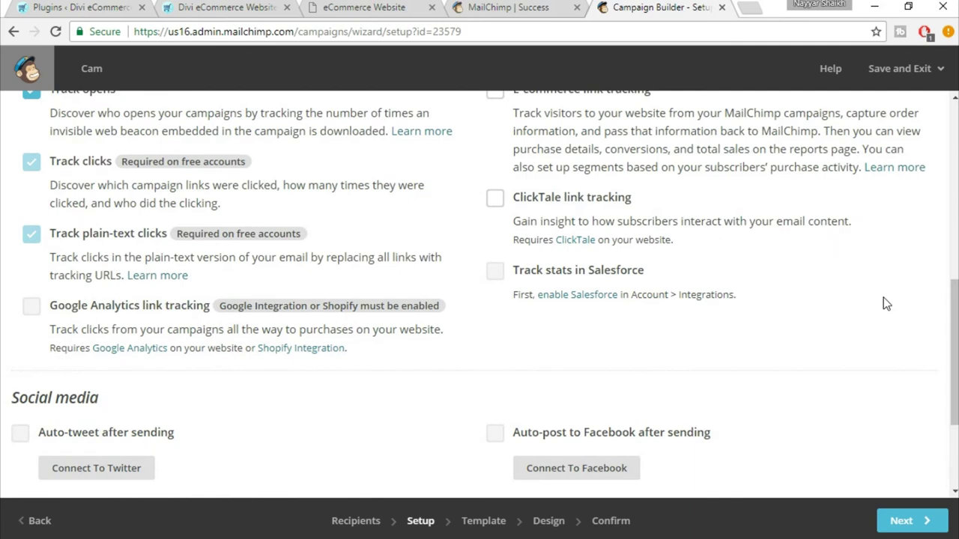
scroll(885, 302, "up", 7)
scroll(885, 302, "down", 8)
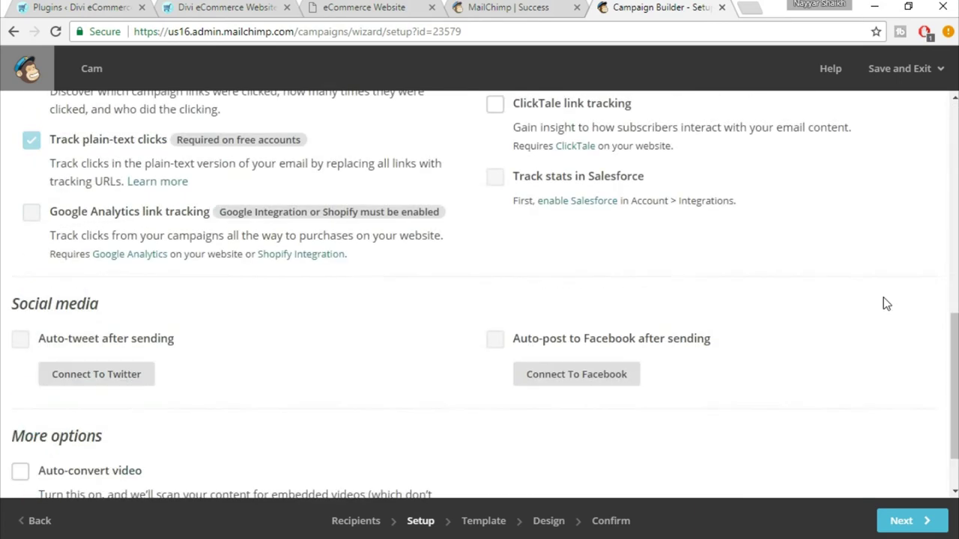
scroll(886, 303, "down", 1)
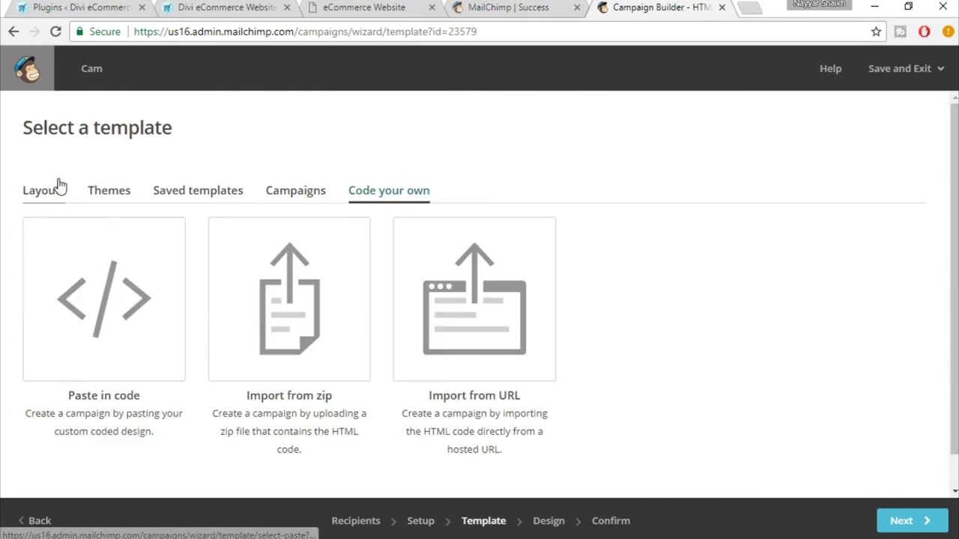
left_click(60, 188)
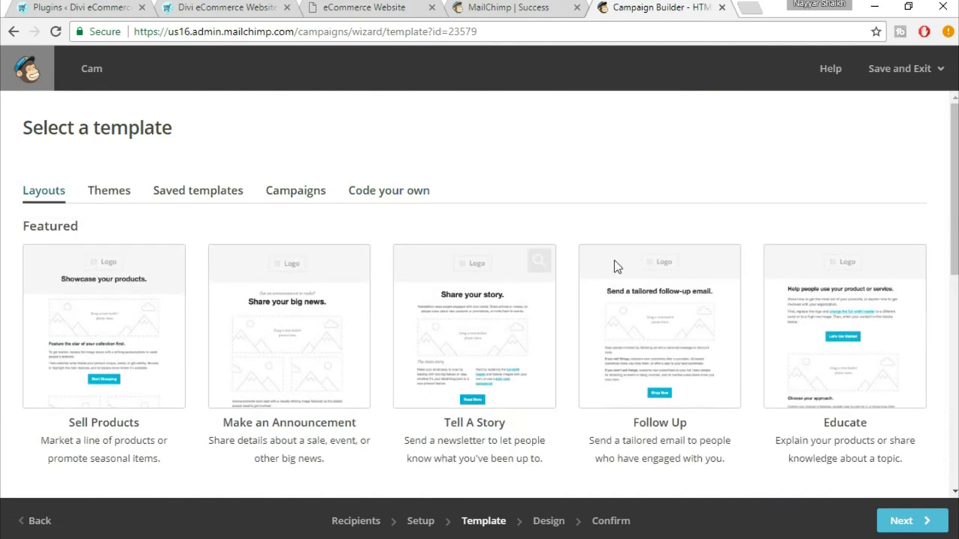
Step: Choose the featured Sell Products layout as the campaign's email template
scroll(764, 222, "down", 1)
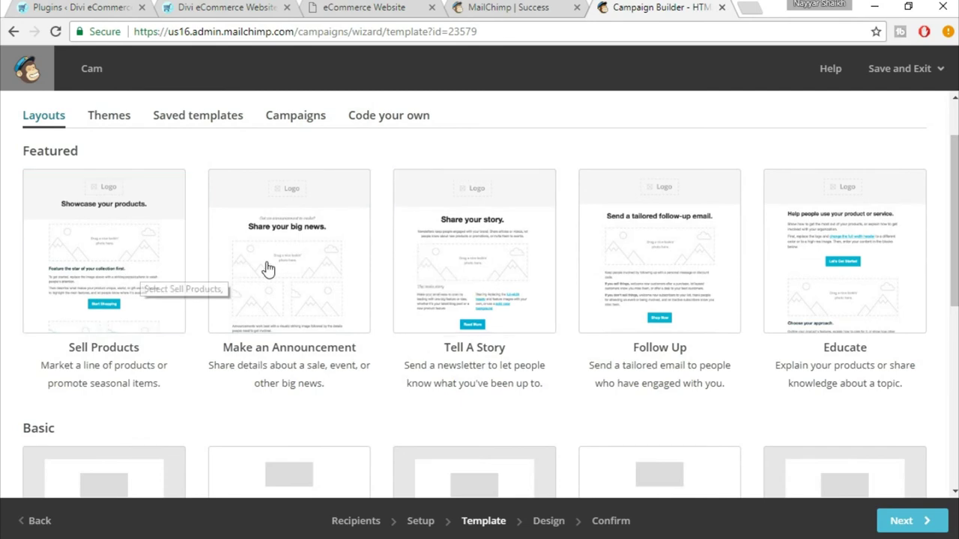
scroll(932, 317, "down", 1)
scroll(933, 317, "down", 1)
scroll(933, 317, "up", 2)
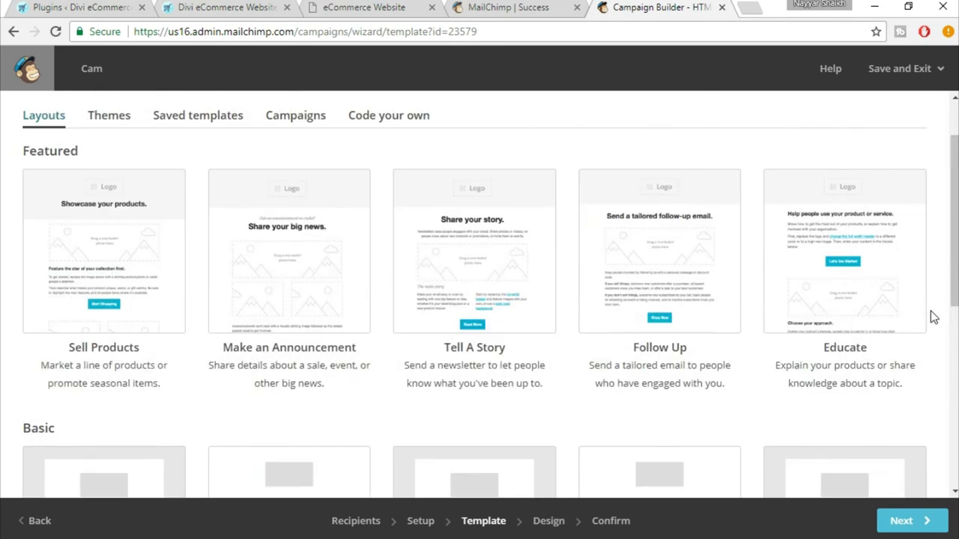
left_click(116, 237)
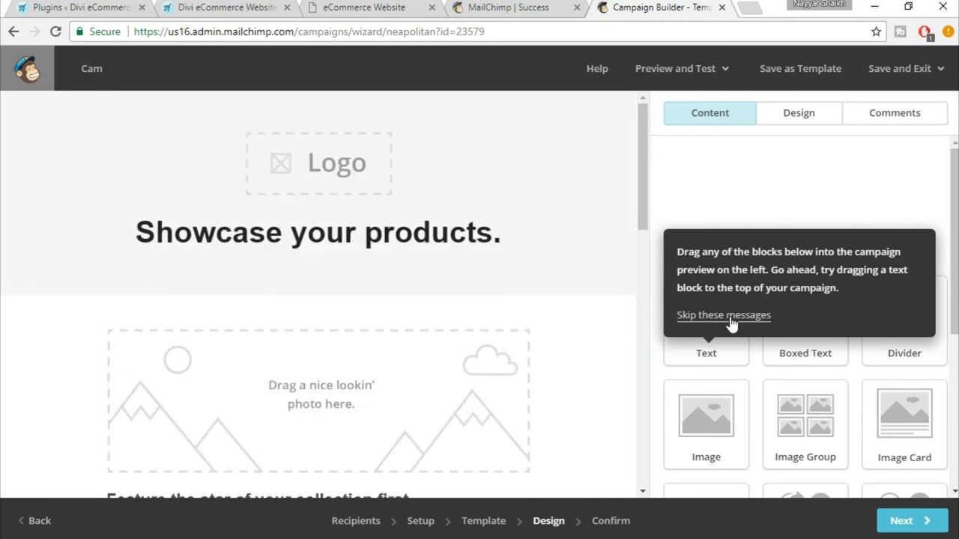
Step: Look over the Sell Products email design preview, including its Logo block
mouse_move(346, 180)
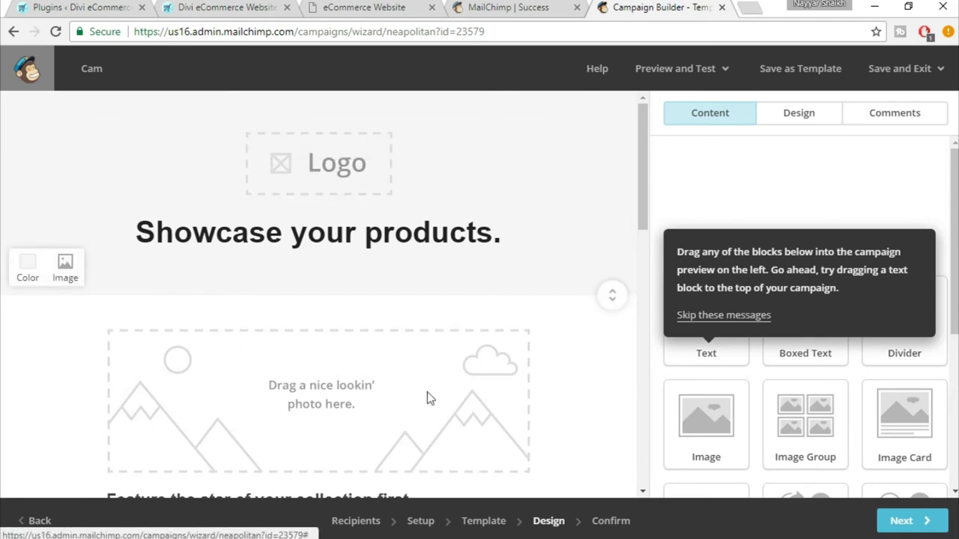
scroll(420, 375, "down", 2)
scroll(405, 323, "down", 5)
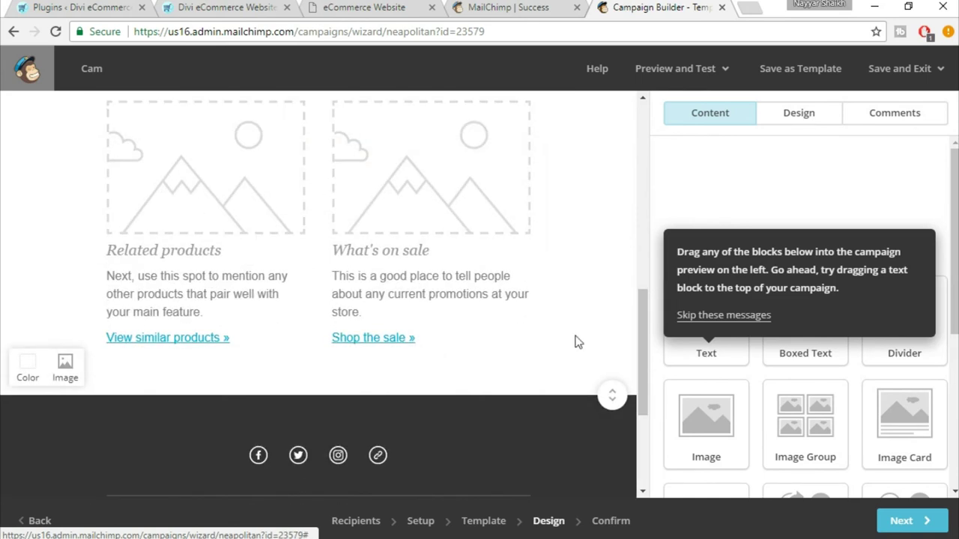
scroll(577, 337, "up", 8)
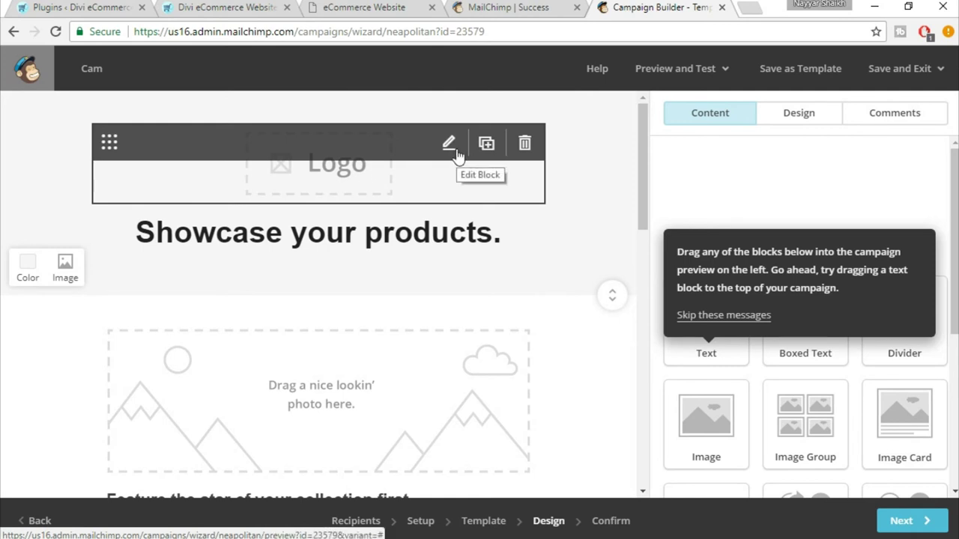
scroll(632, 278, "down", 3)
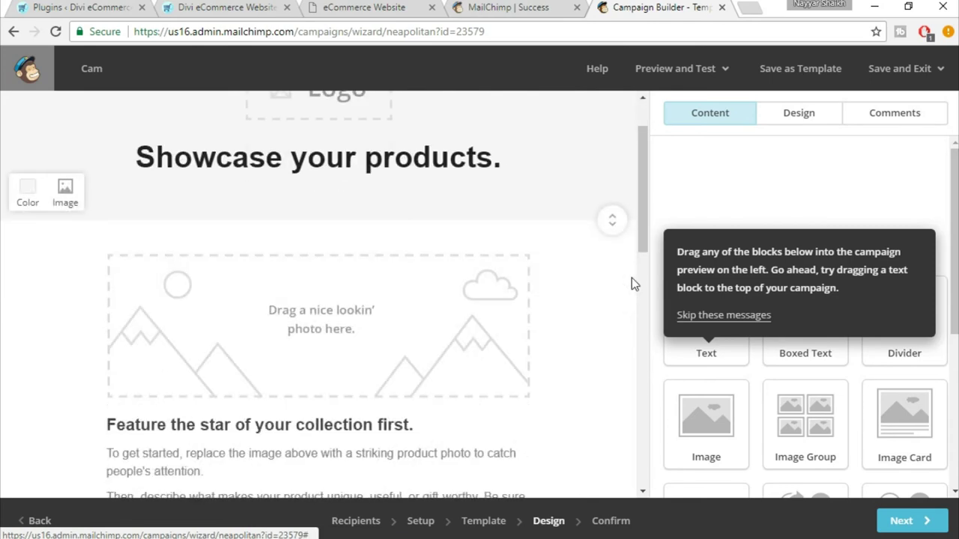
scroll(631, 278, "up", 3)
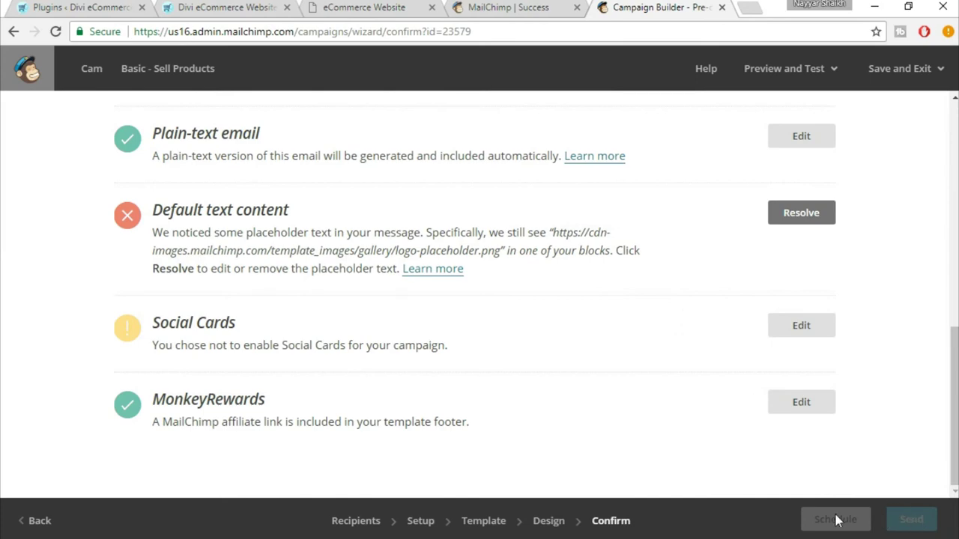
Step: Leave the Confirm checklist for MailChimp's Lists page, then return to the home page in the builder
scroll(707, 490, "up", 10)
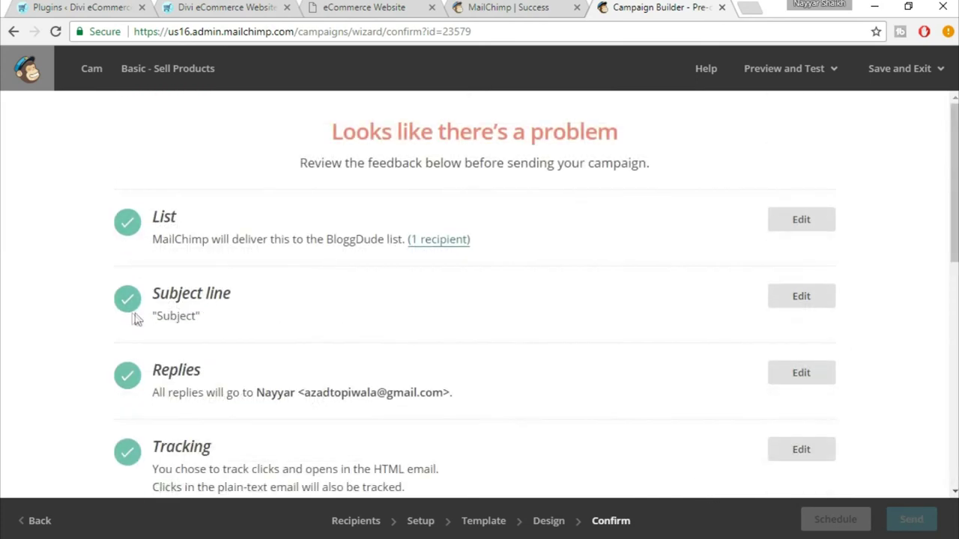
left_click(235, 73)
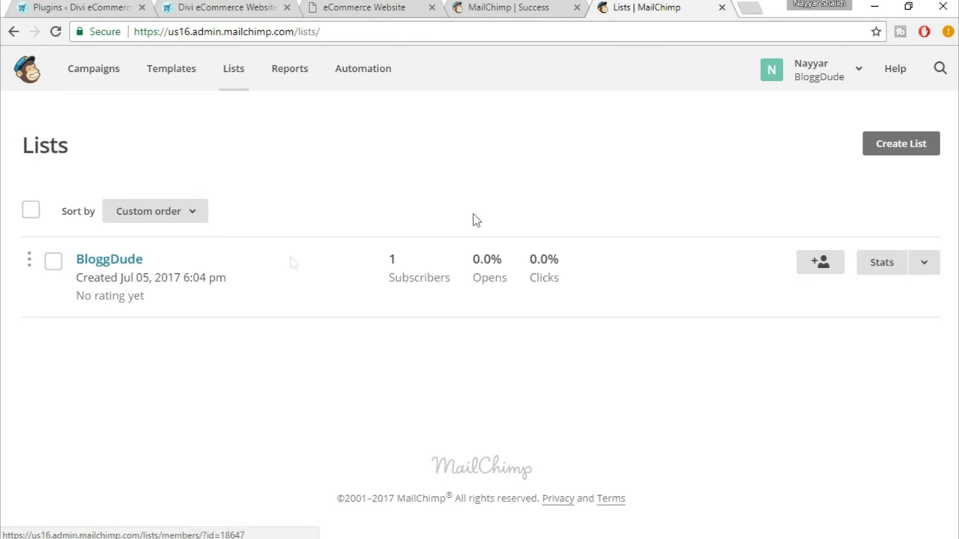
left_click(364, 6)
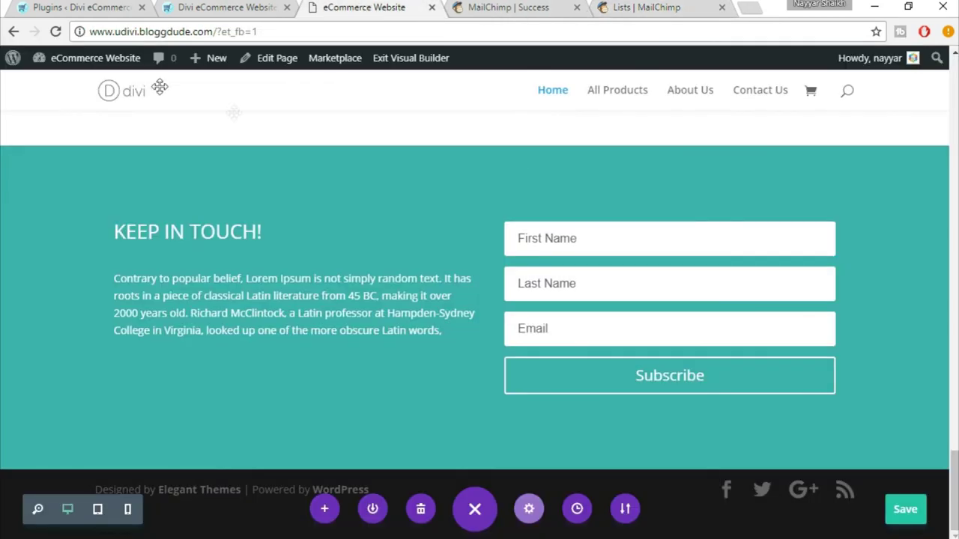
Step: Save the home page, open the WordPress dashboard in a new tab, and return to MailChimp Lists
left_click(899, 514)
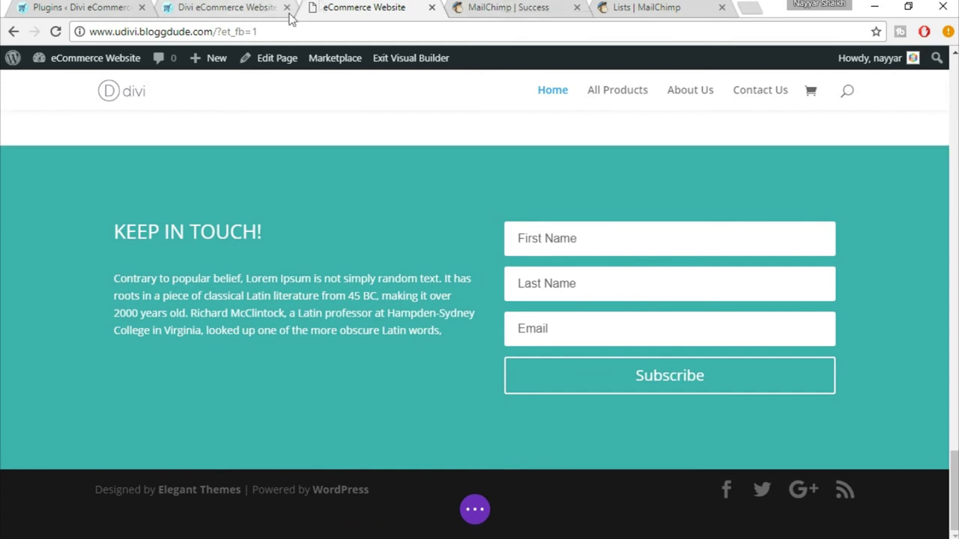
mouse_move(112, 66)
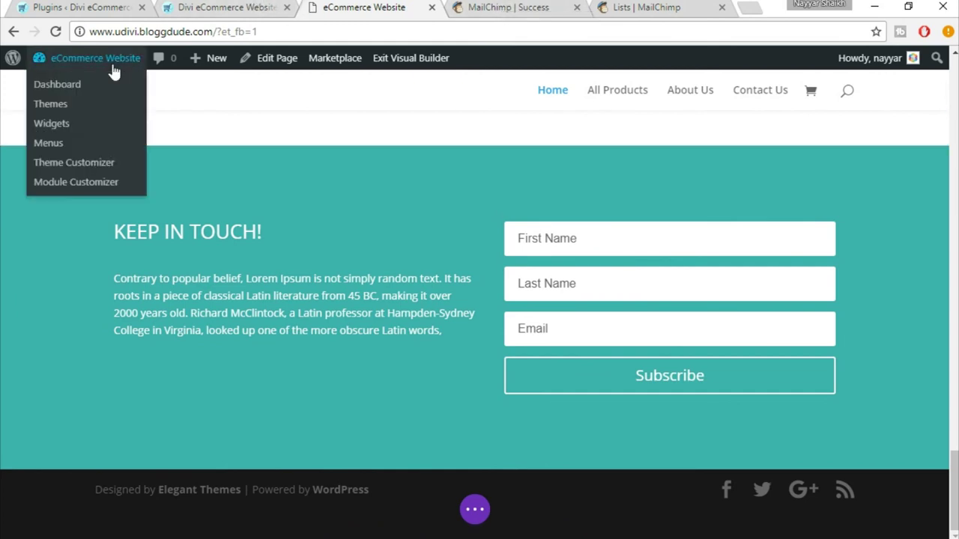
right_click(33, 90)
left_click(50, 94)
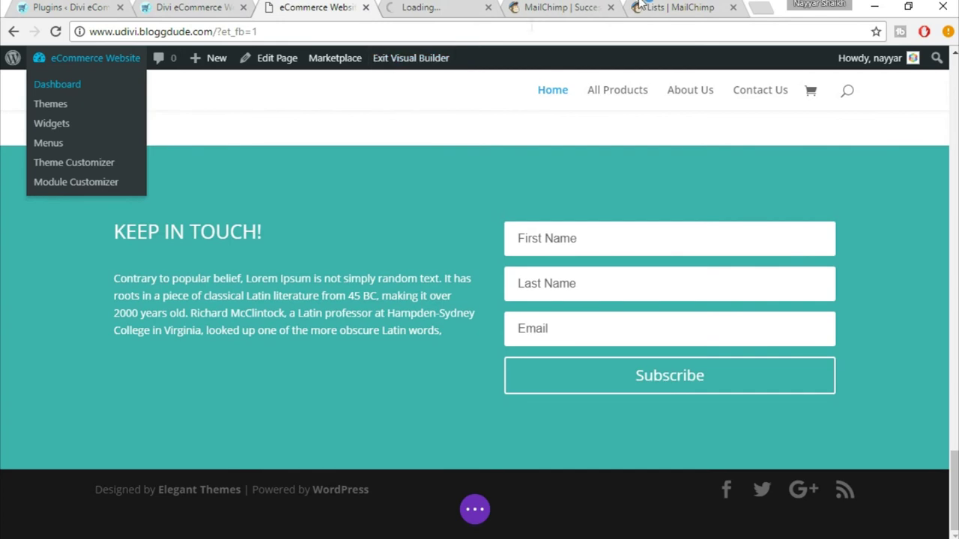
left_click(570, 7)
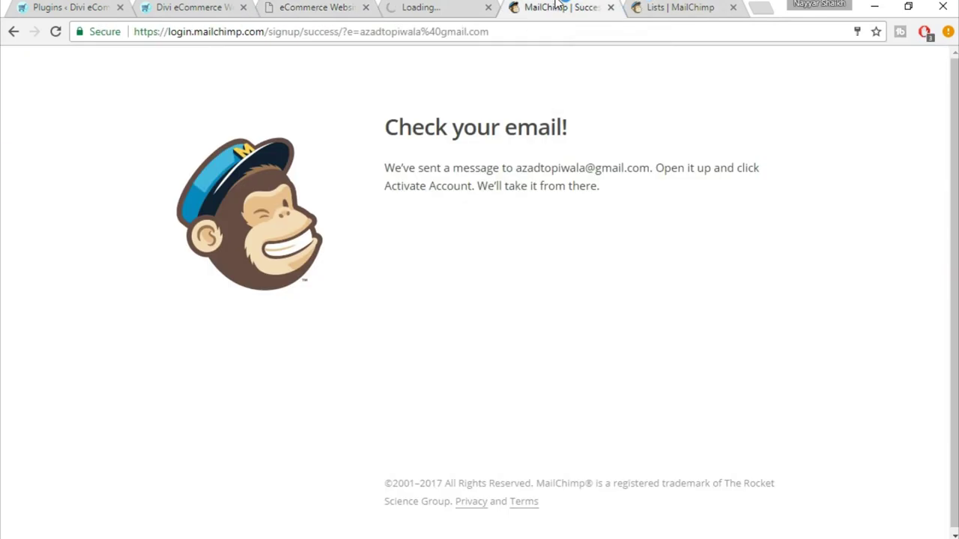
left_click(684, 6)
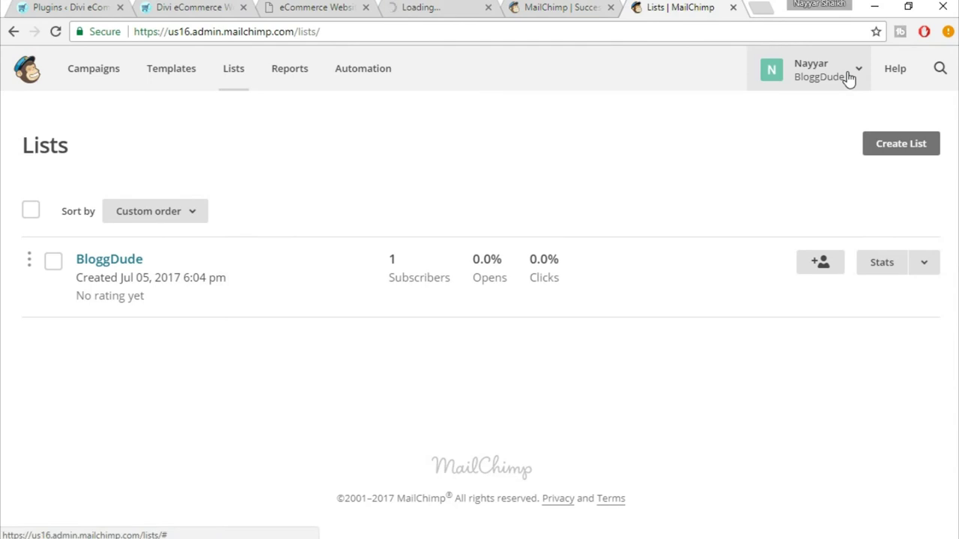
Step: Go to the MailChimp account's Extras > API keys page
left_click(848, 79)
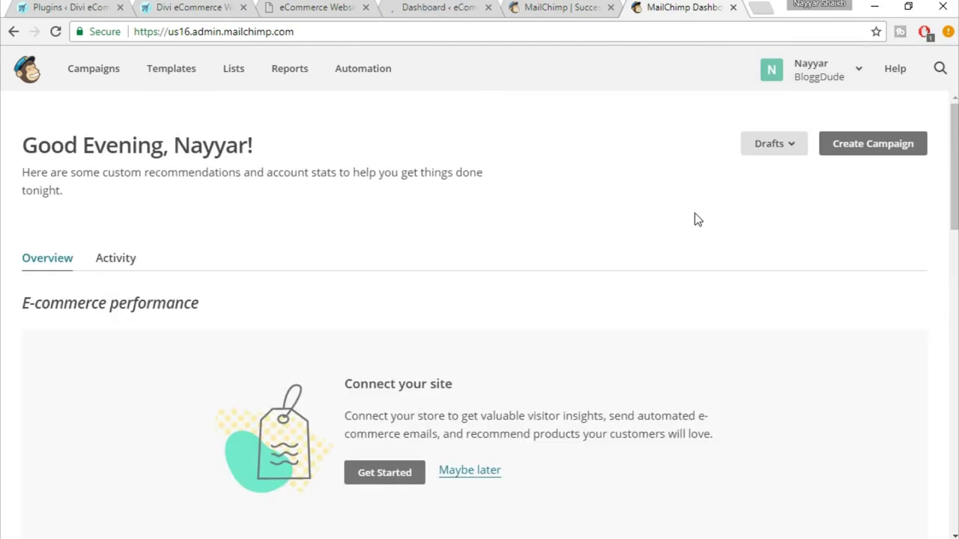
scroll(694, 220, "down", 1)
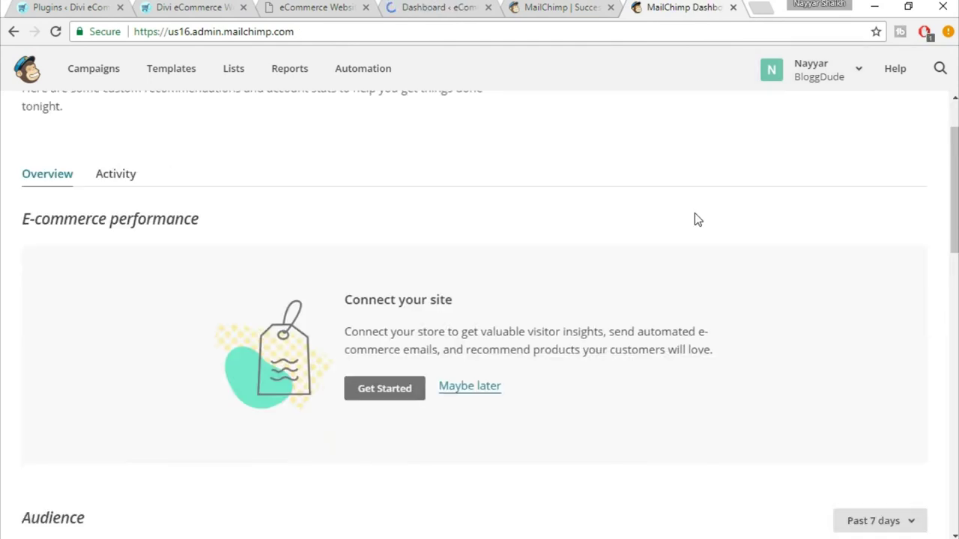
scroll(695, 220, "up", 1)
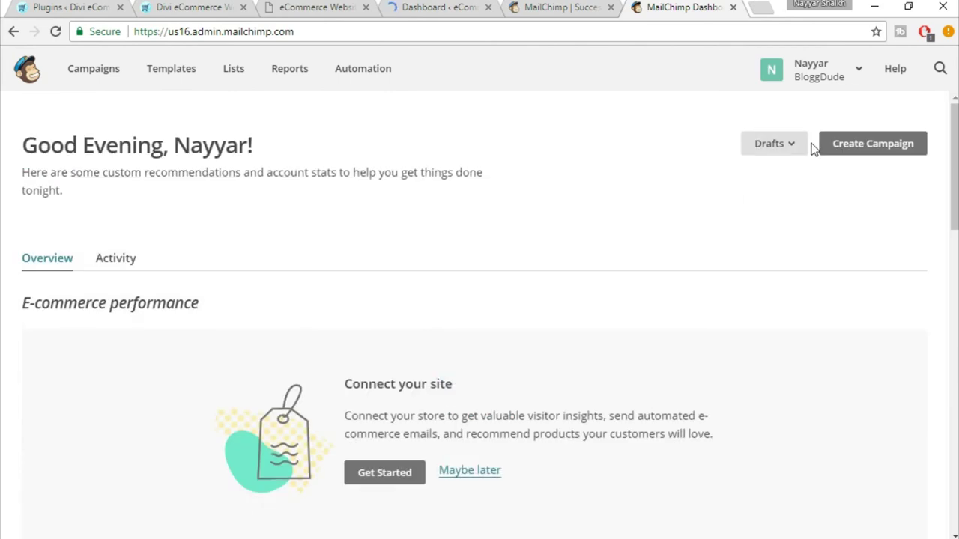
left_click(853, 84)
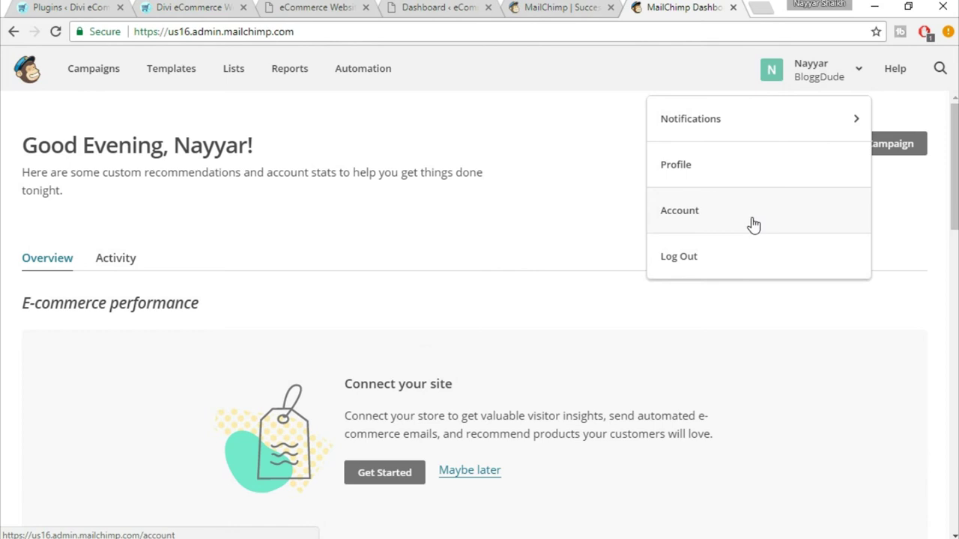
left_click(702, 172)
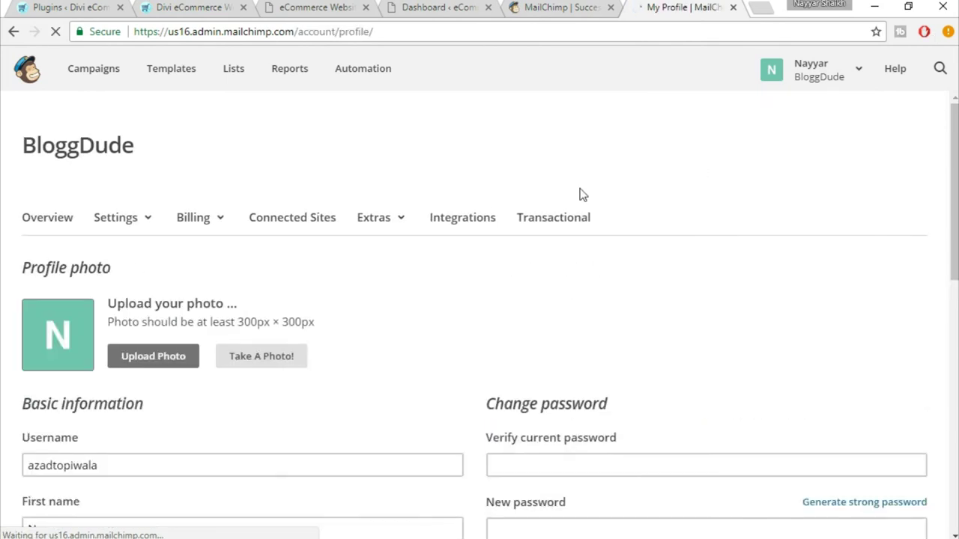
left_click(401, 221)
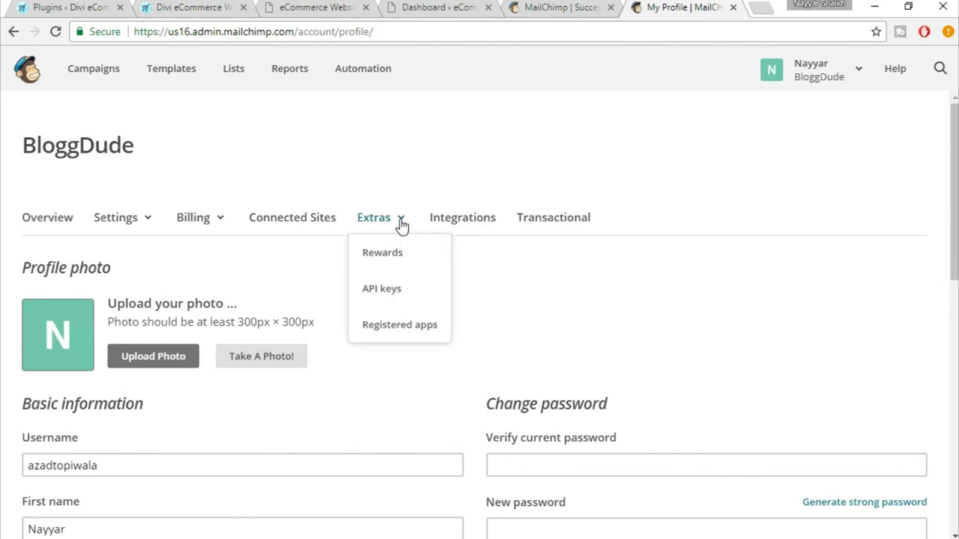
left_click(393, 296)
Step: Create a new API key, copy it, and switch to the WordPress dashboard
scroll(685, 300, "down", 1)
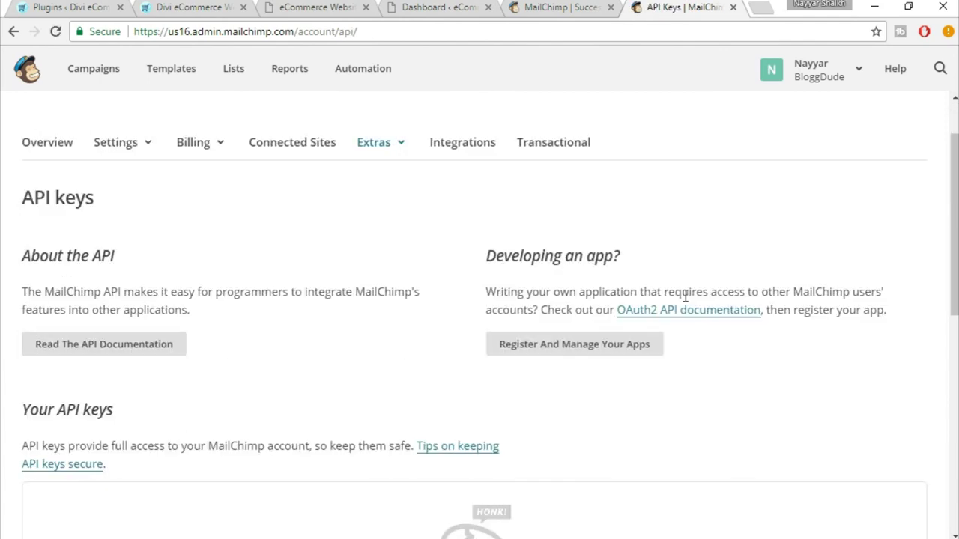
scroll(685, 296, "down", 6)
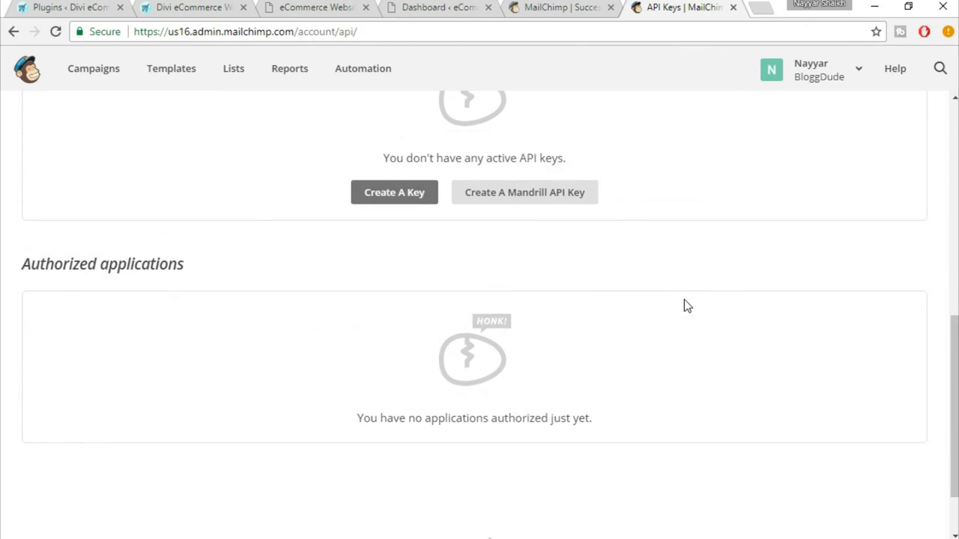
scroll(682, 304, "up", 1)
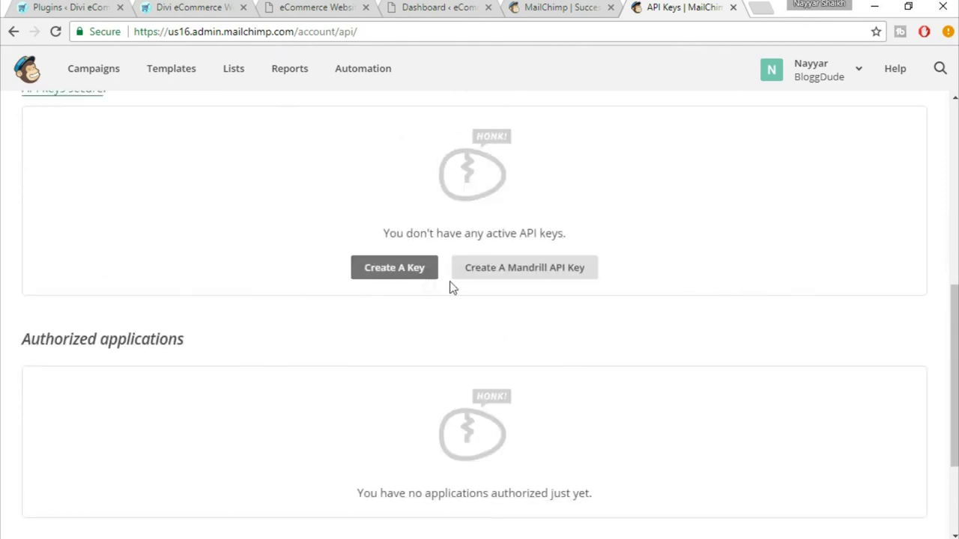
left_click(402, 275)
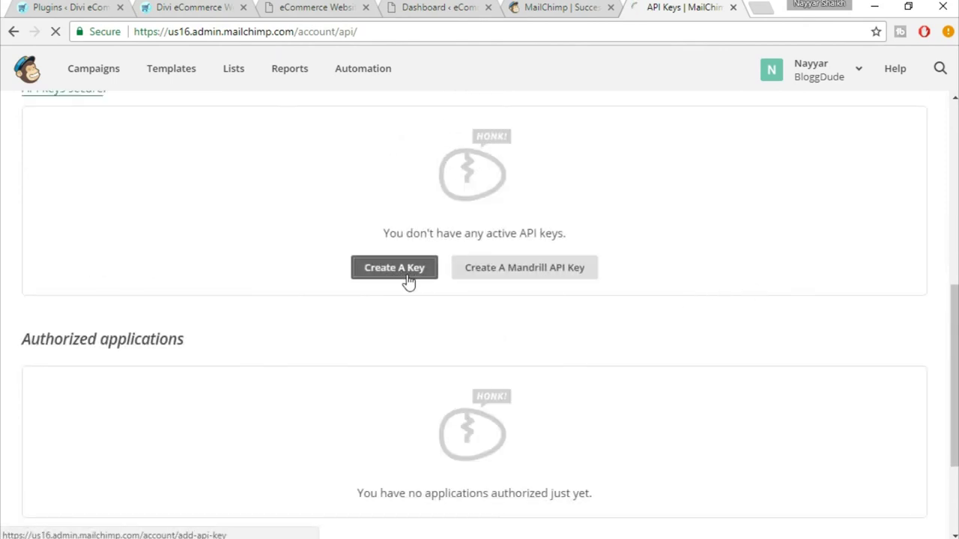
scroll(686, 313, "down", 1)
scroll(666, 315, "down", 2)
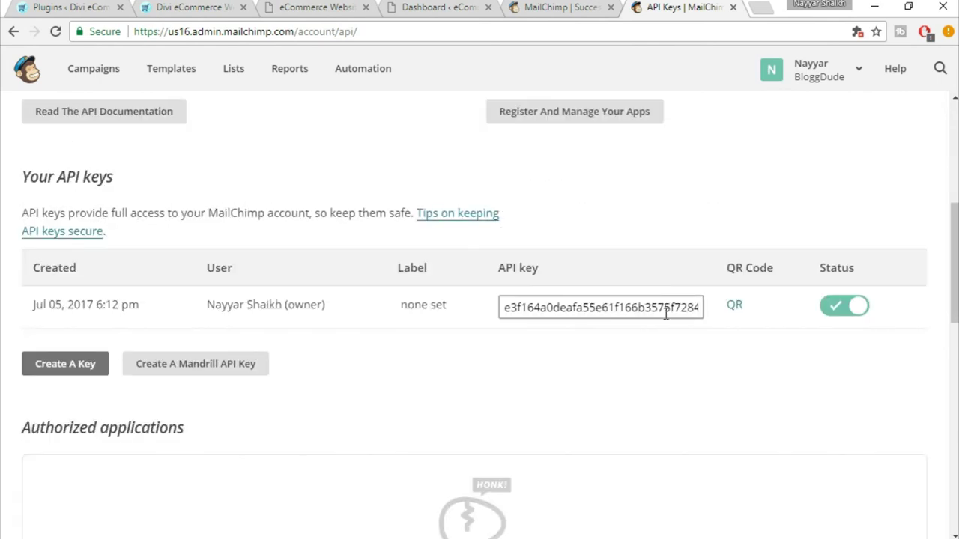
left_click(536, 313)
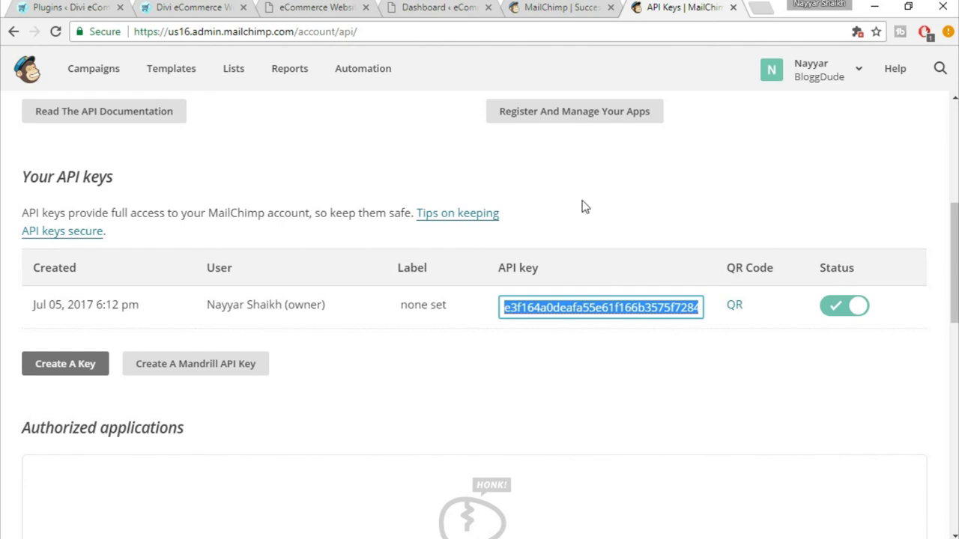
left_click(472, 8)
scroll(164, 289, "down", 1)
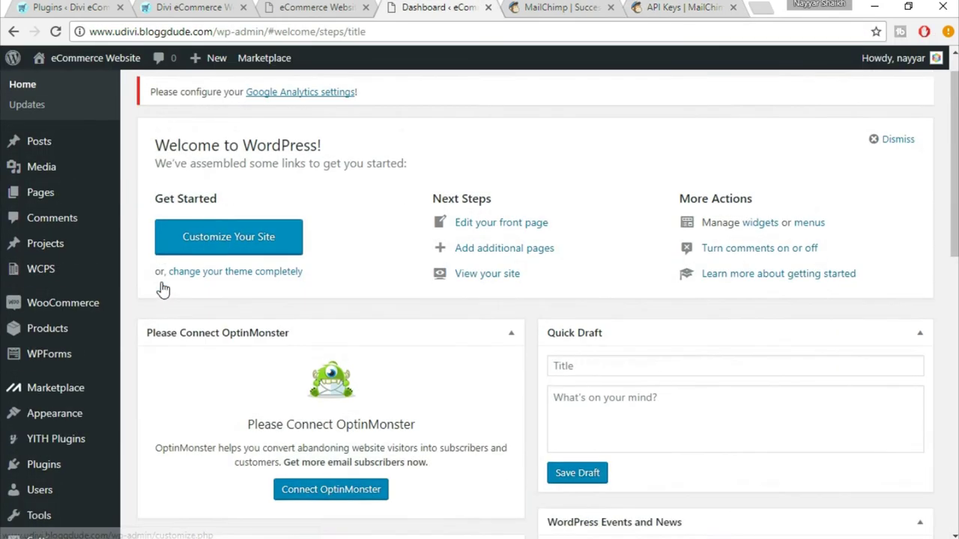
scroll(163, 290, "down", 6)
Step: Paste the copied key into the MailChimp API Key field of Divi Theme Options and save
mouse_move(23, 474)
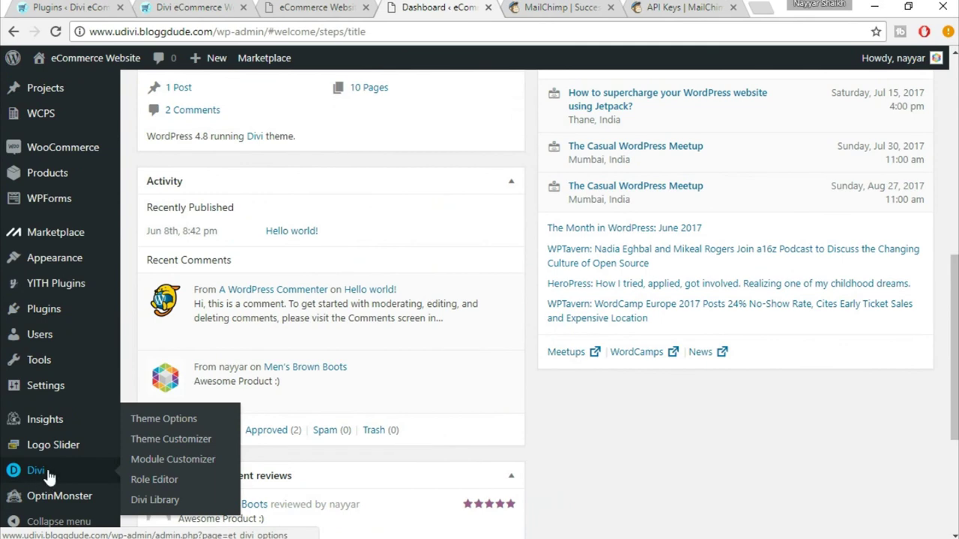
left_click(47, 472)
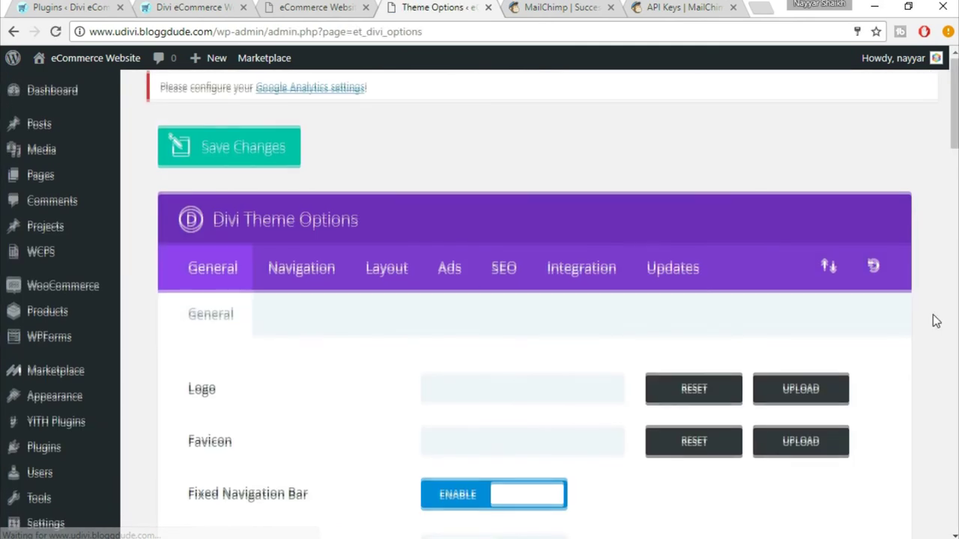
scroll(935, 320, "down", 9)
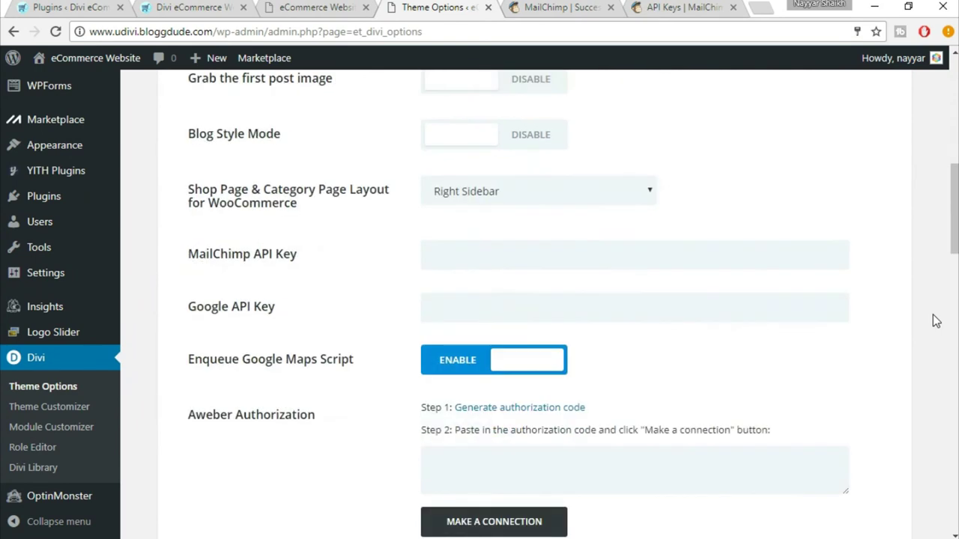
scroll(936, 321, "down", 1)
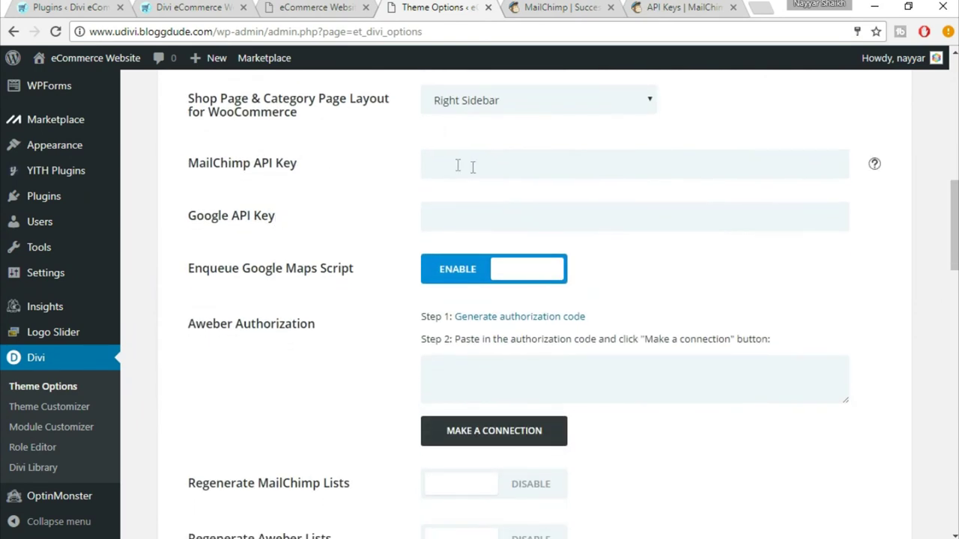
key("ctrl+v")
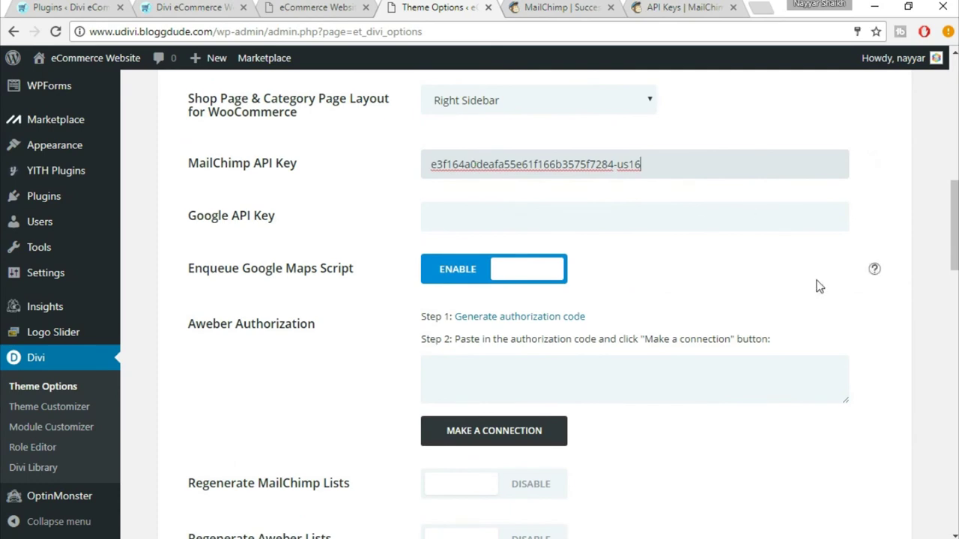
scroll(819, 287, "down", 15)
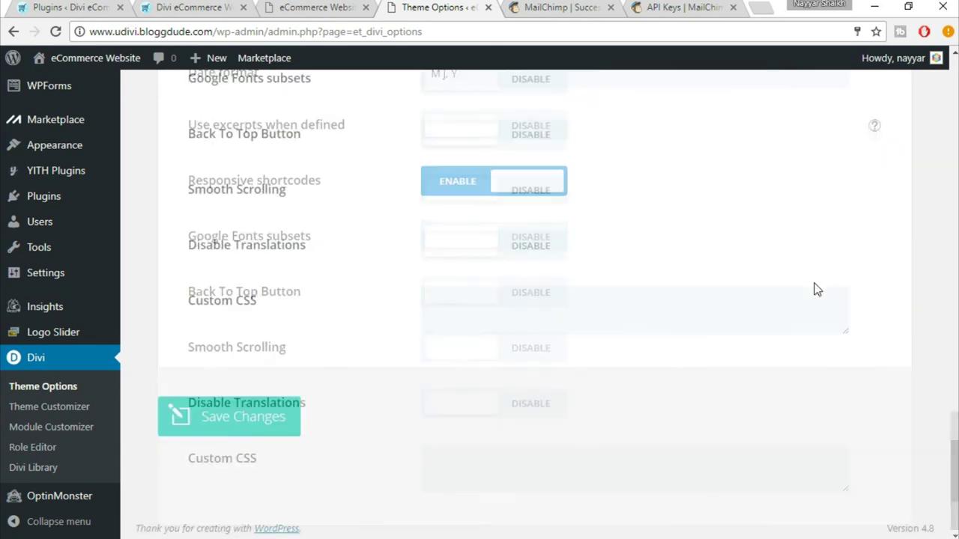
left_click(241, 434)
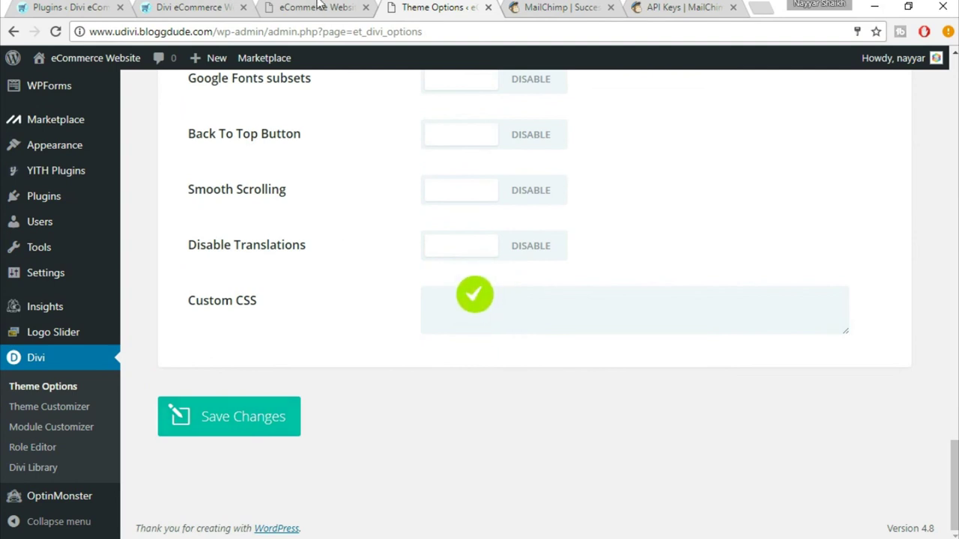
left_click(313, 6)
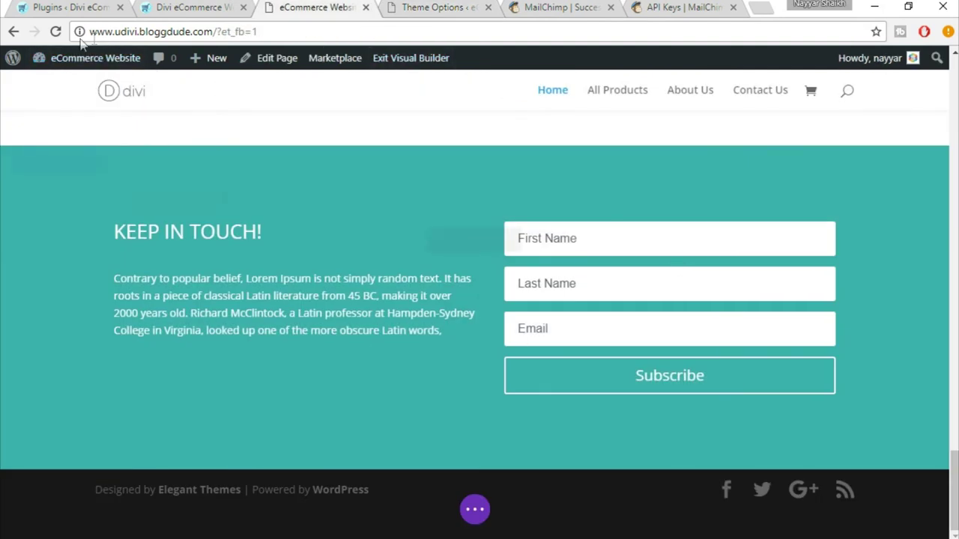
Step: Reload the builder and set the Email Optin module's MailChimp list to BloggDude
left_click(56, 32)
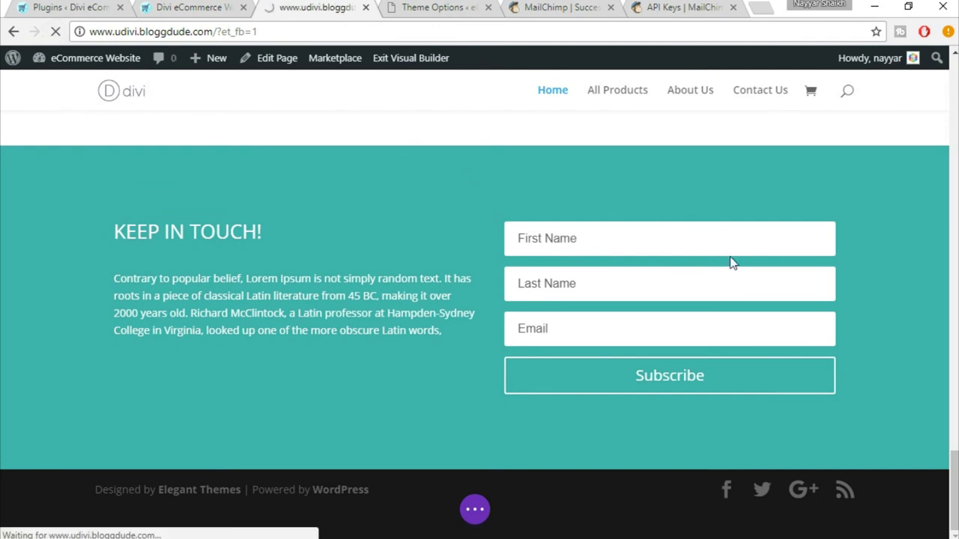
left_click(819, 436)
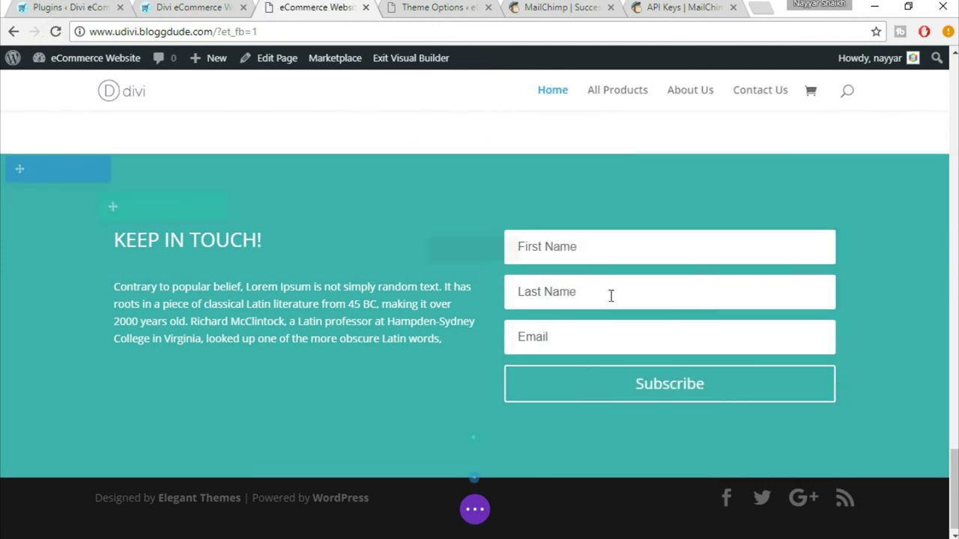
mouse_move(458, 255)
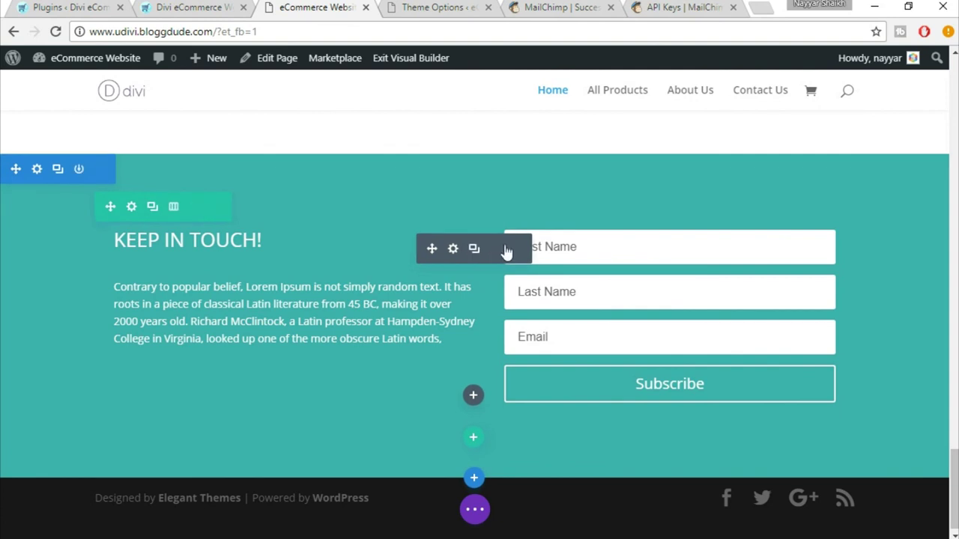
left_click(453, 251)
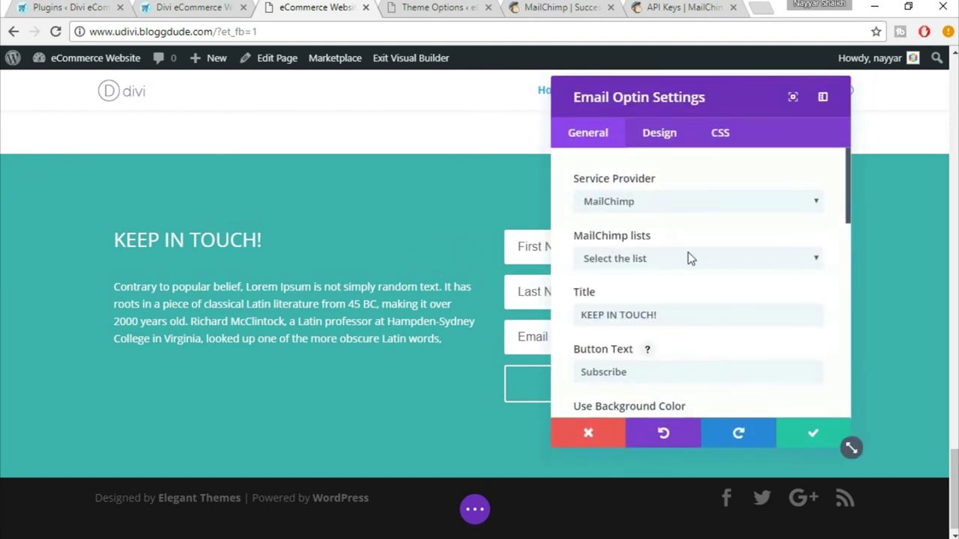
left_click(671, 262)
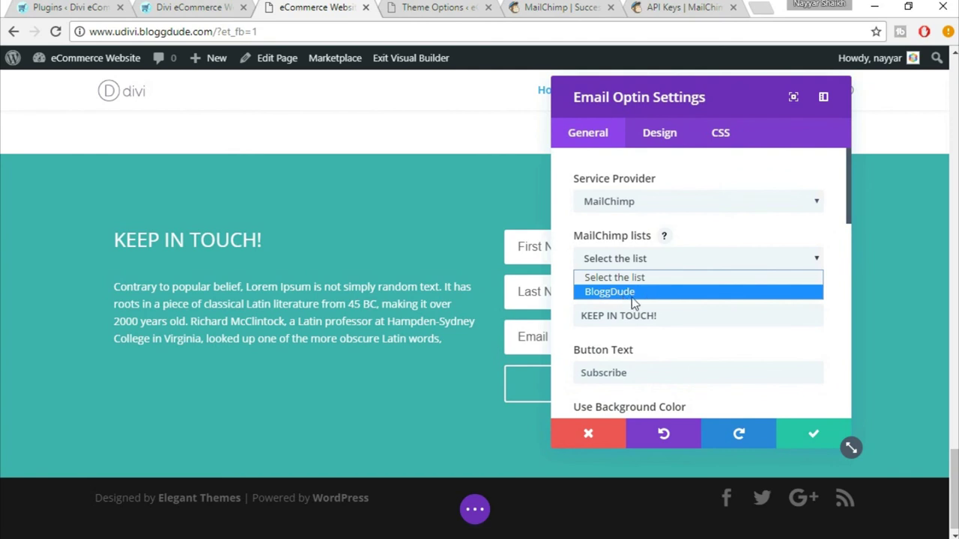
left_click(671, 296)
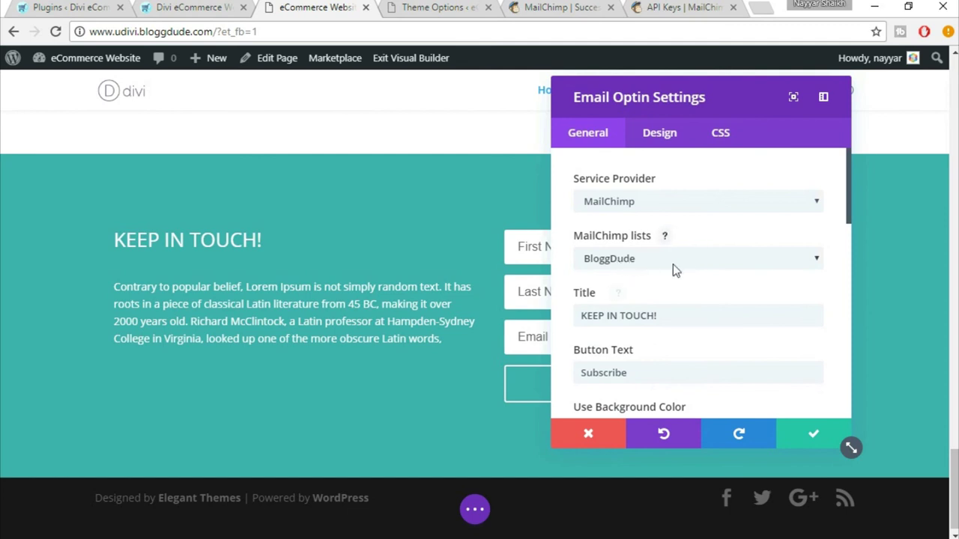
left_click(807, 442)
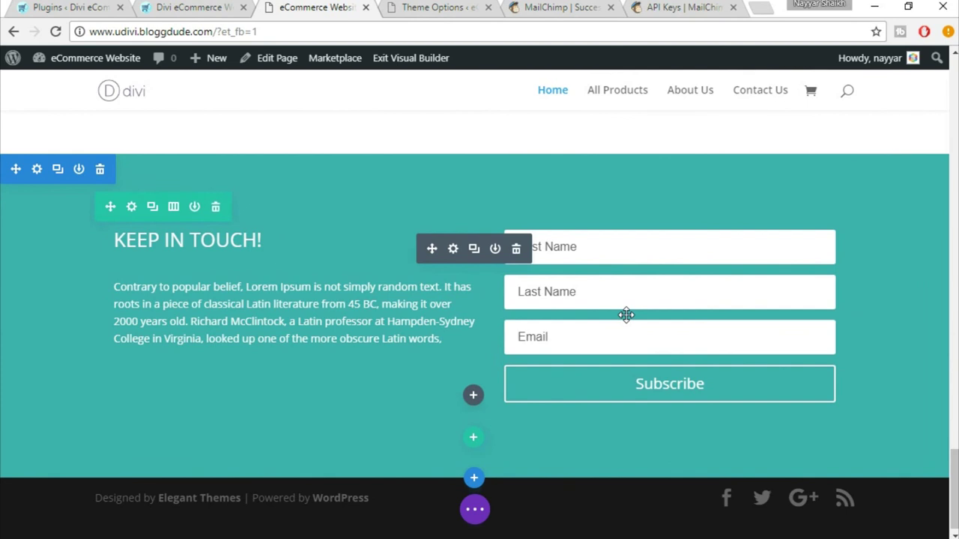
left_click(475, 510)
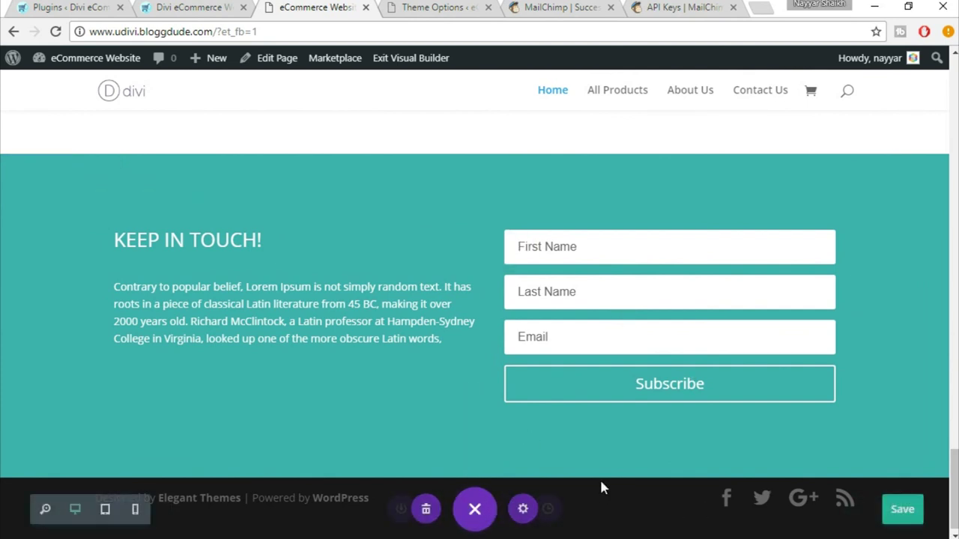
Step: Save the home page, then compare it with the eDivi site's KEEP IN TOUCH! section
left_click(910, 514)
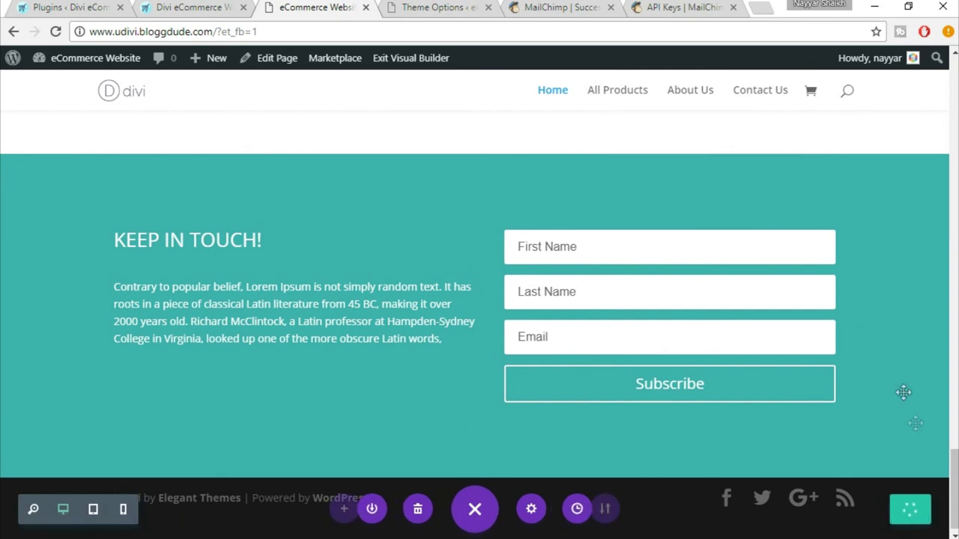
left_click(189, 7)
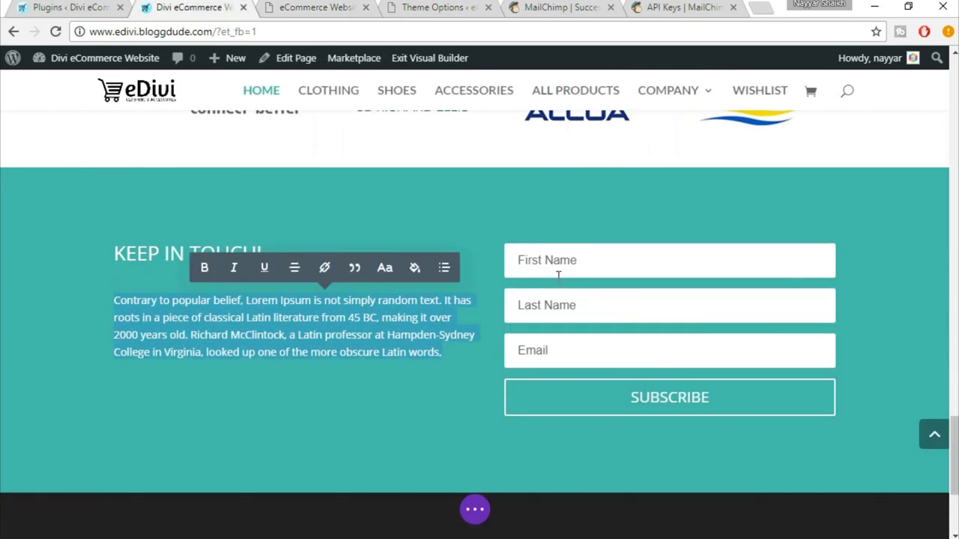
scroll(913, 365, "down", 3)
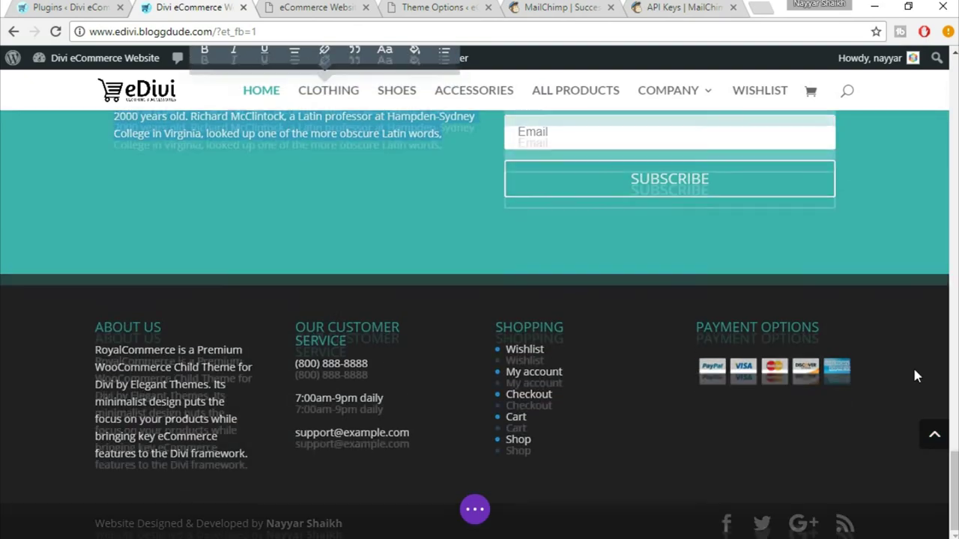
scroll(913, 366, "up", 2)
scroll(701, 414, "down", 2)
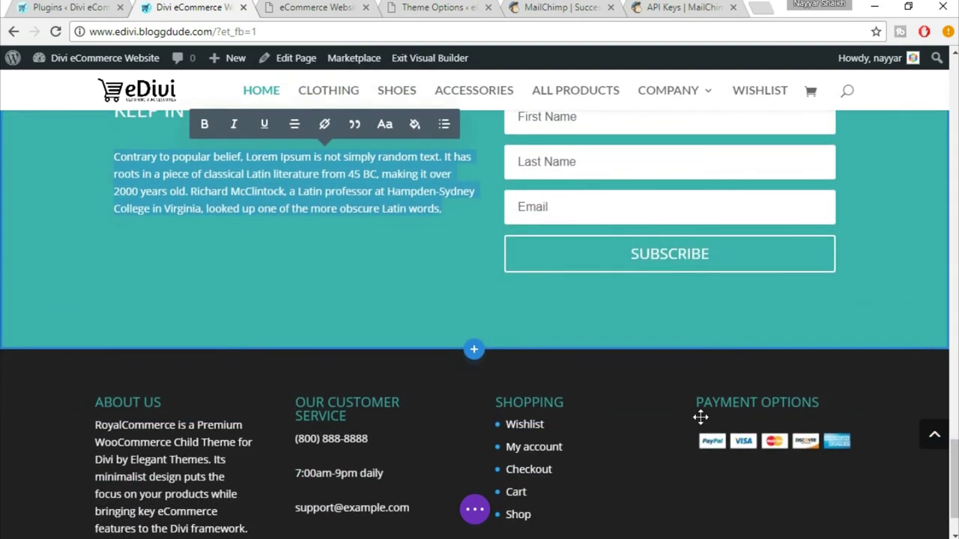
scroll(701, 414, "up", 5)
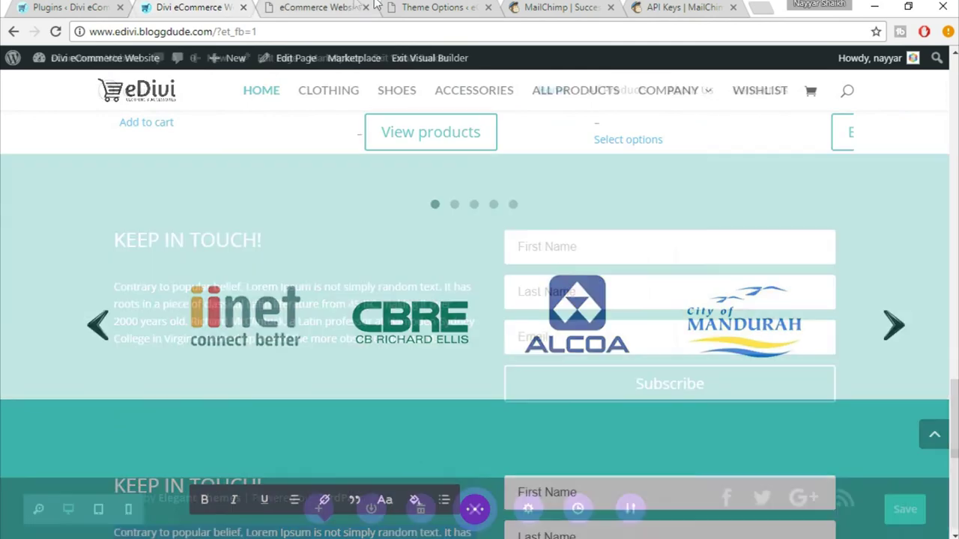